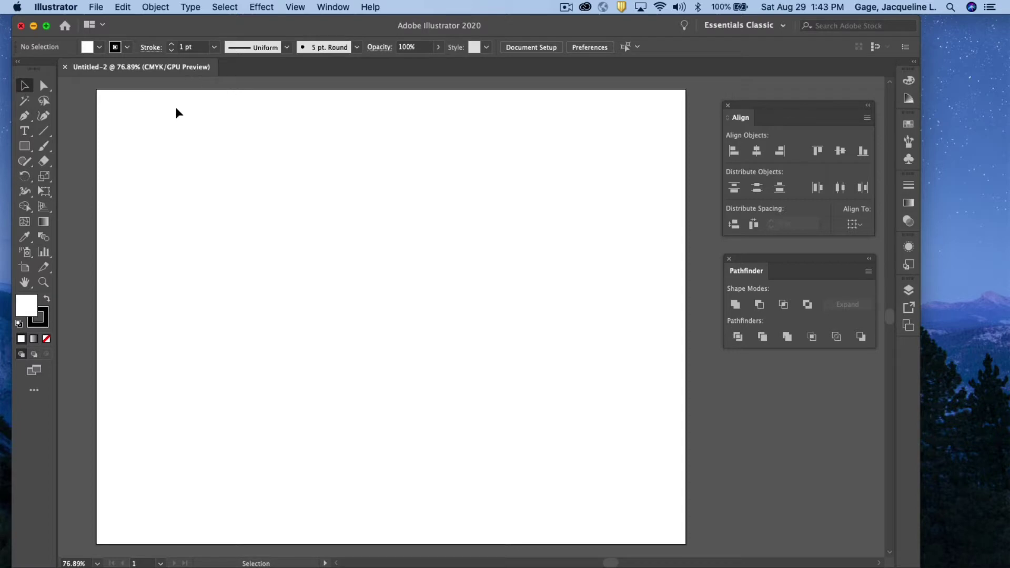
Step: Open the shape-tools flyout under the Rectangle tool
click(24, 146)
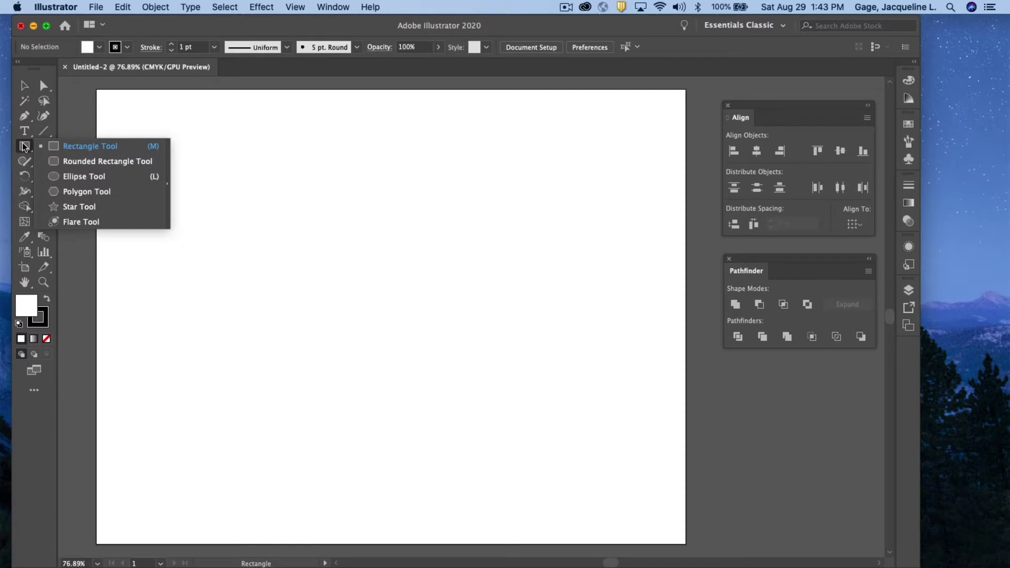
Step: Switch to the Ellipse tool with a light grey fill and no stroke
click(53, 177)
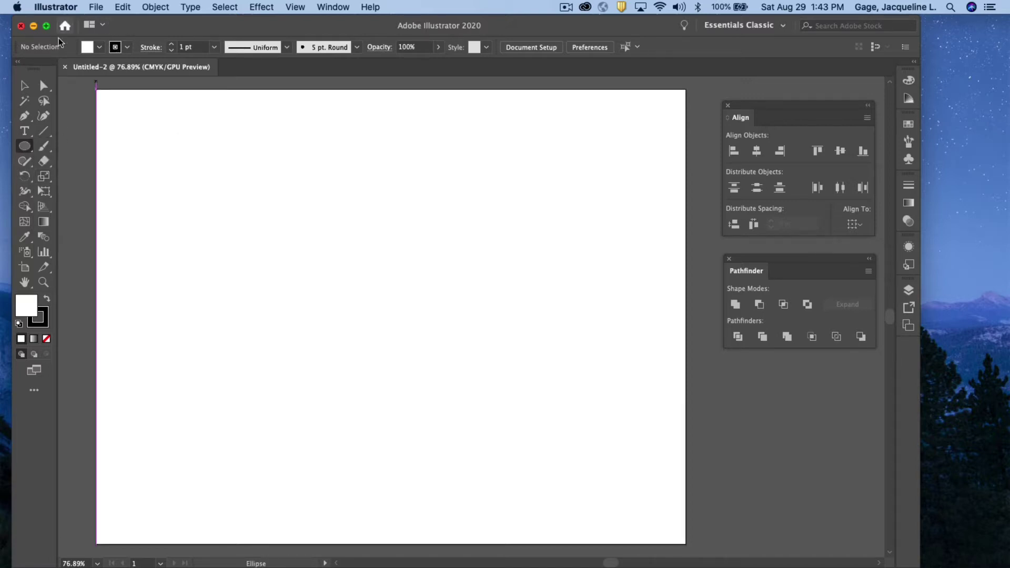
click(99, 47)
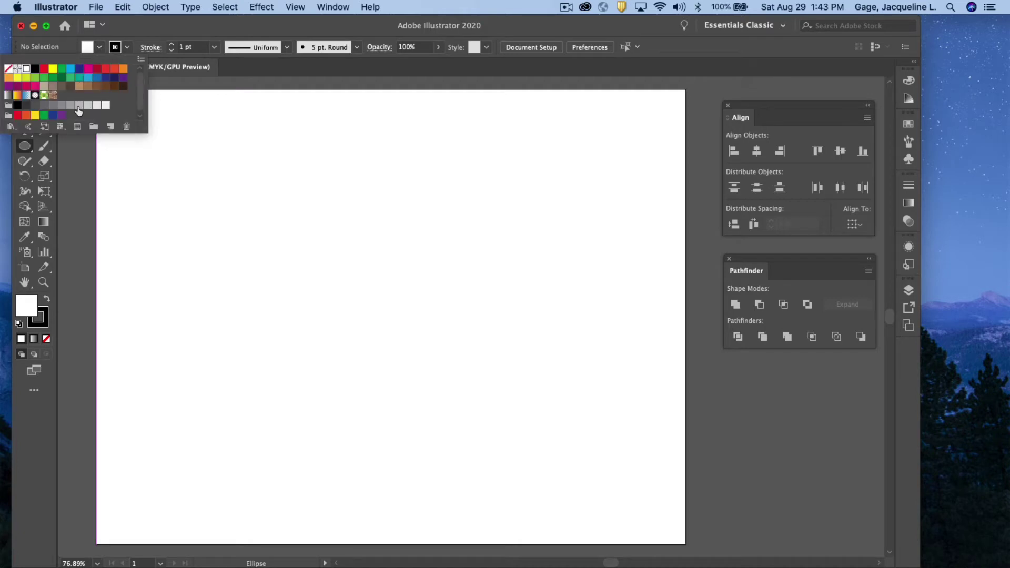
click(78, 106)
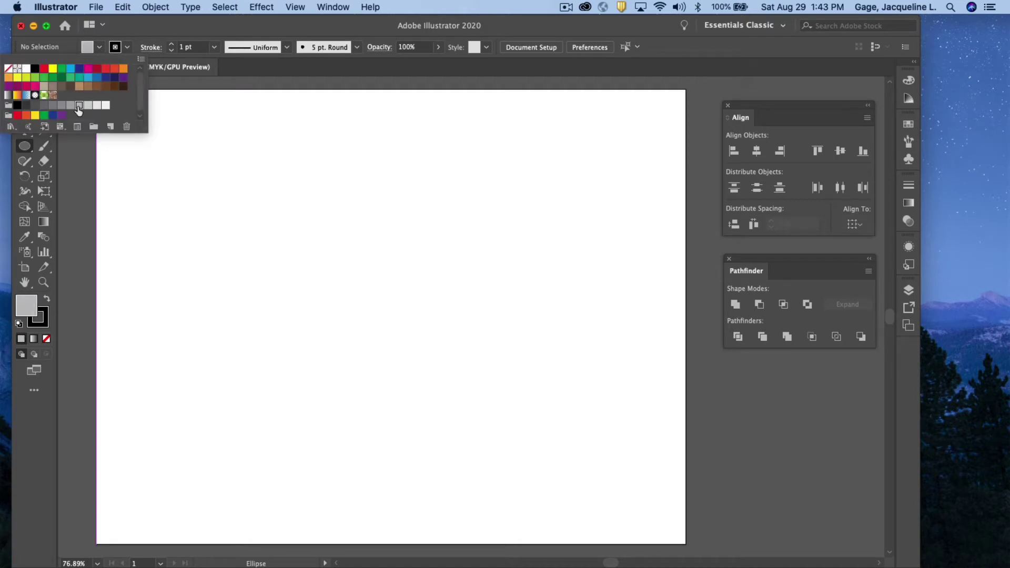
click(127, 47)
click(126, 47)
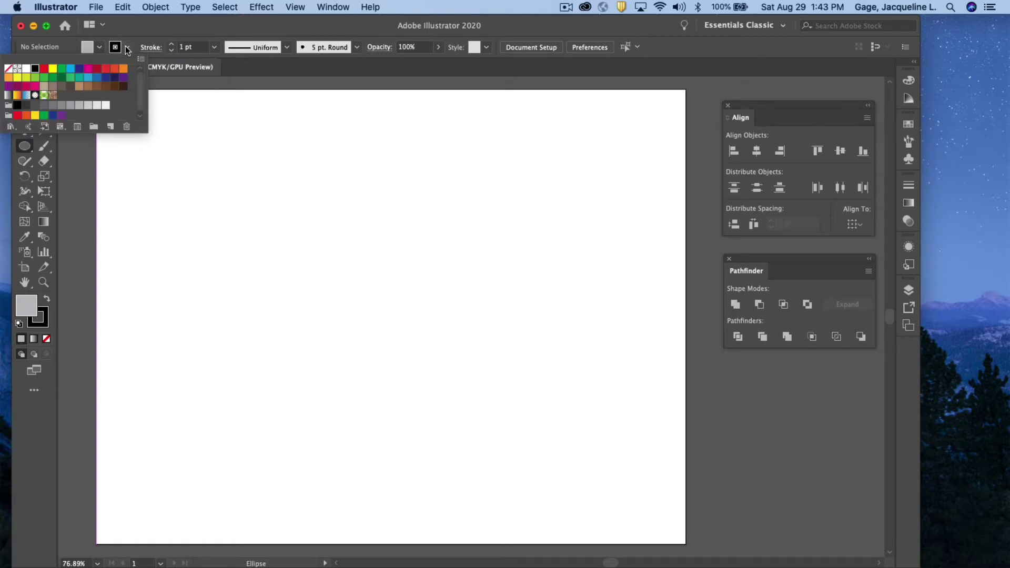
click(9, 71)
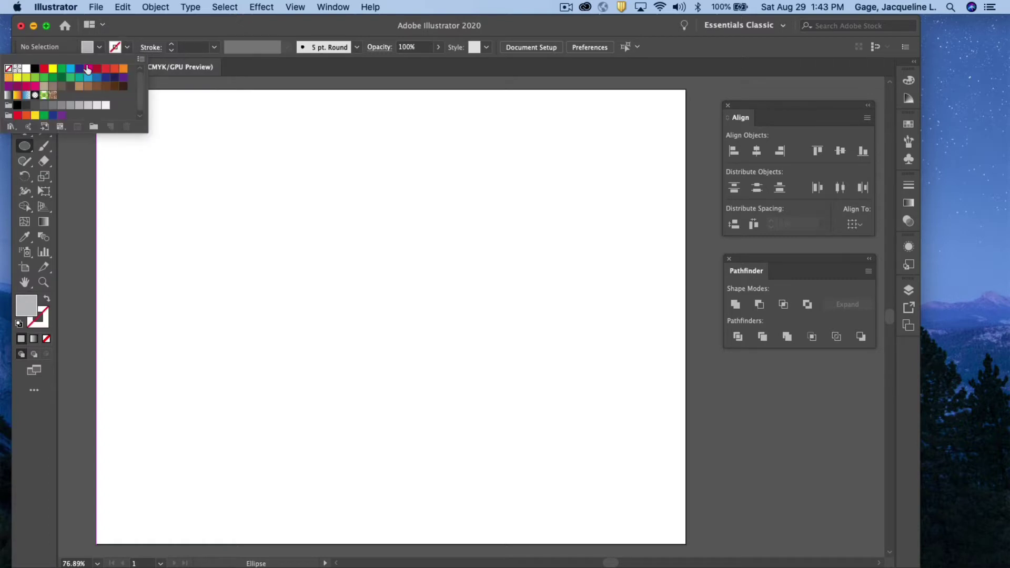
Step: Draw four overlapping grey ellipses, ending with a small round puff at the right
drag(186, 185, 313, 273)
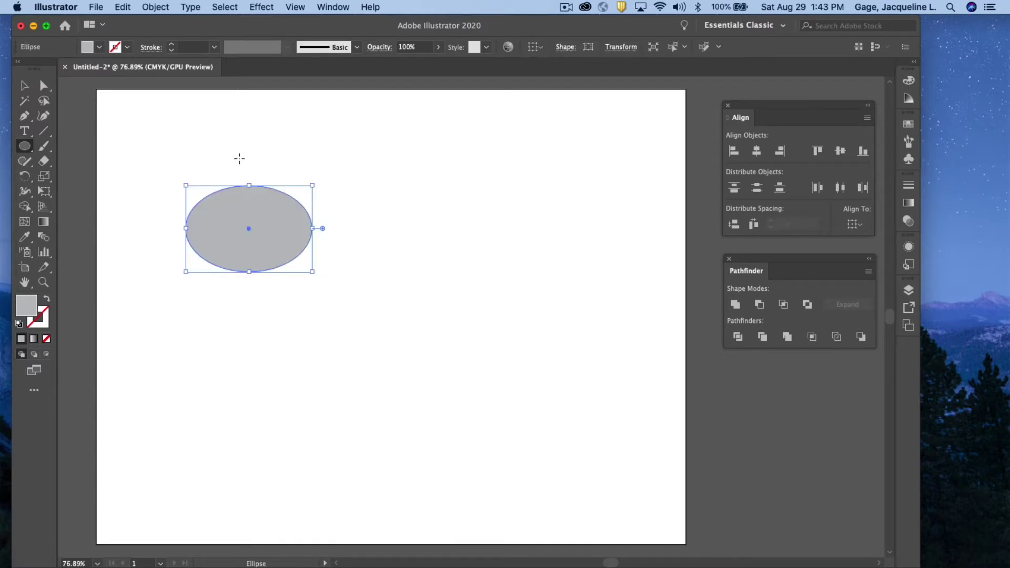
drag(239, 158, 360, 226)
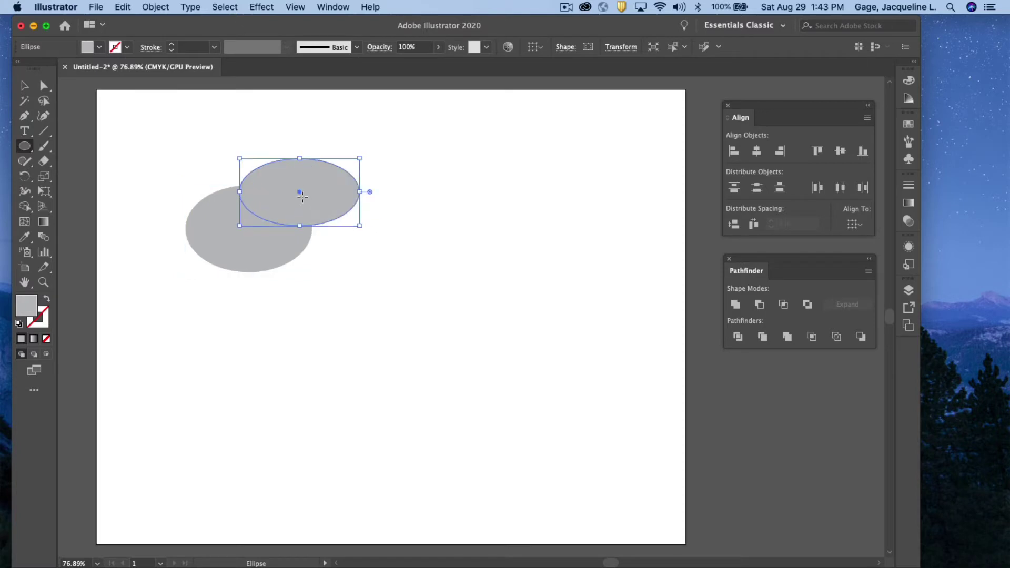
drag(292, 199, 406, 267)
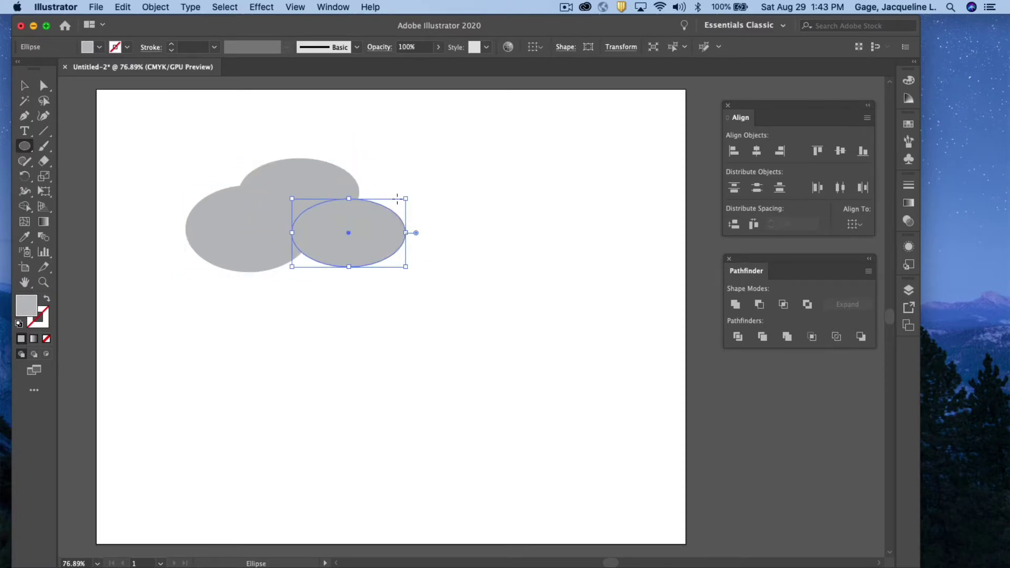
drag(380, 188, 444, 240)
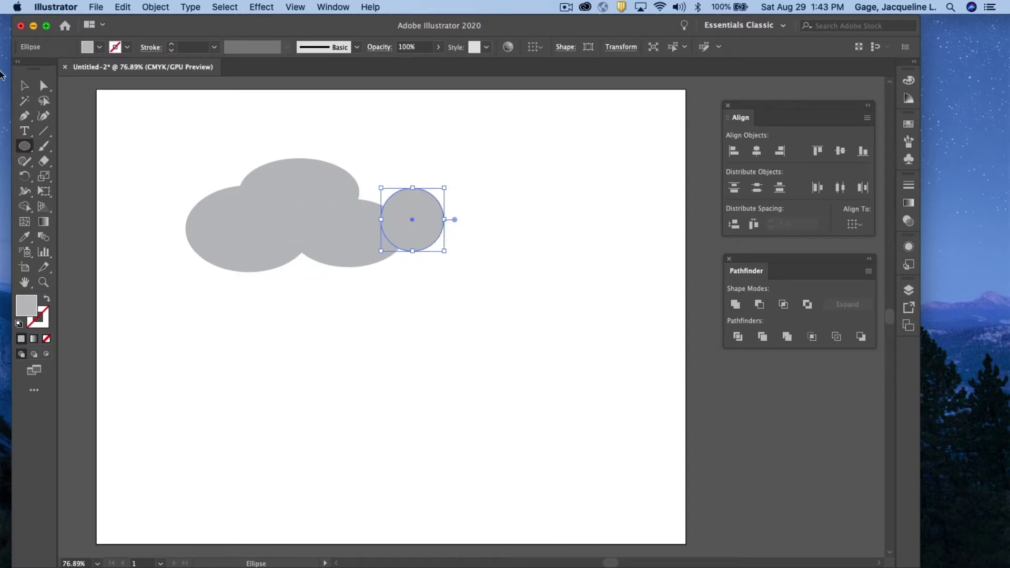
Step: Reposition the small round puff at the cloud's right end
click(22, 86)
drag(393, 198, 376, 198)
click(486, 210)
drag(410, 233, 415, 241)
click(422, 172)
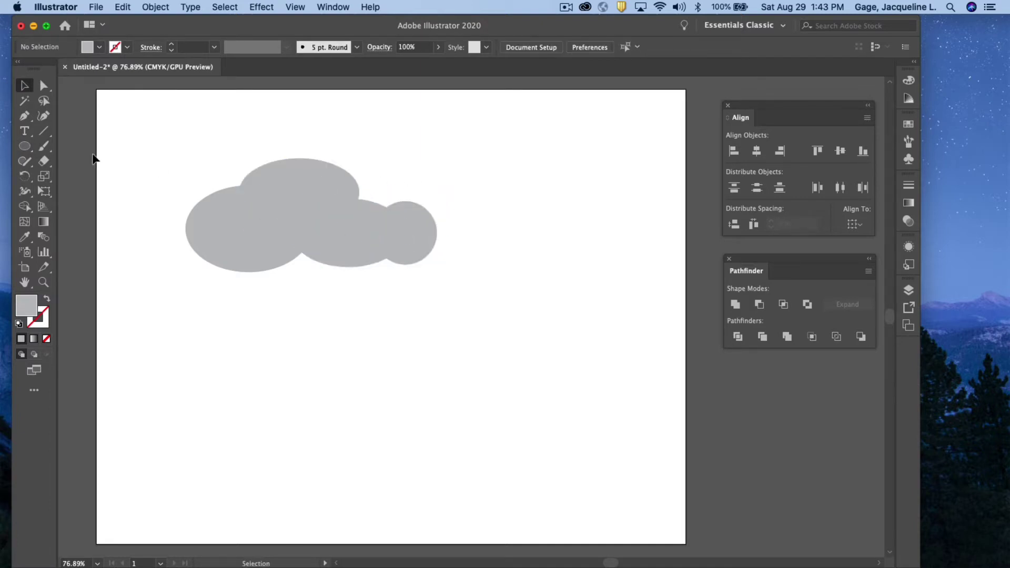
Step: Add a fifth ellipse at the cloud's upper right and raise it slightly
click(24, 146)
mouse_move(340, 182)
mouse_down()
mouse_move(417, 202)
mouse_move(420, 233)
mouse_up()
click(24, 85)
click(480, 165)
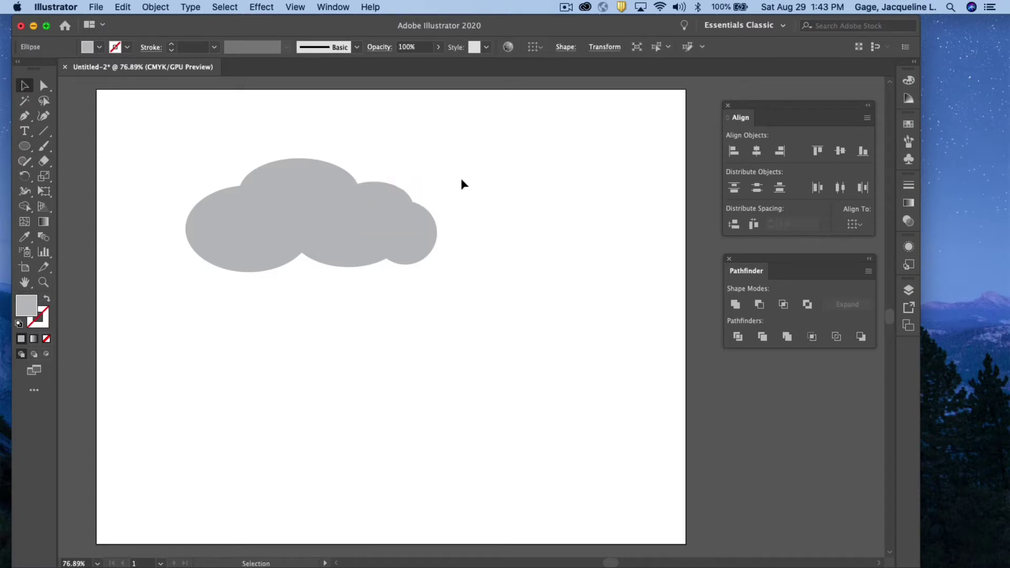
drag(398, 201, 395, 192)
click(492, 182)
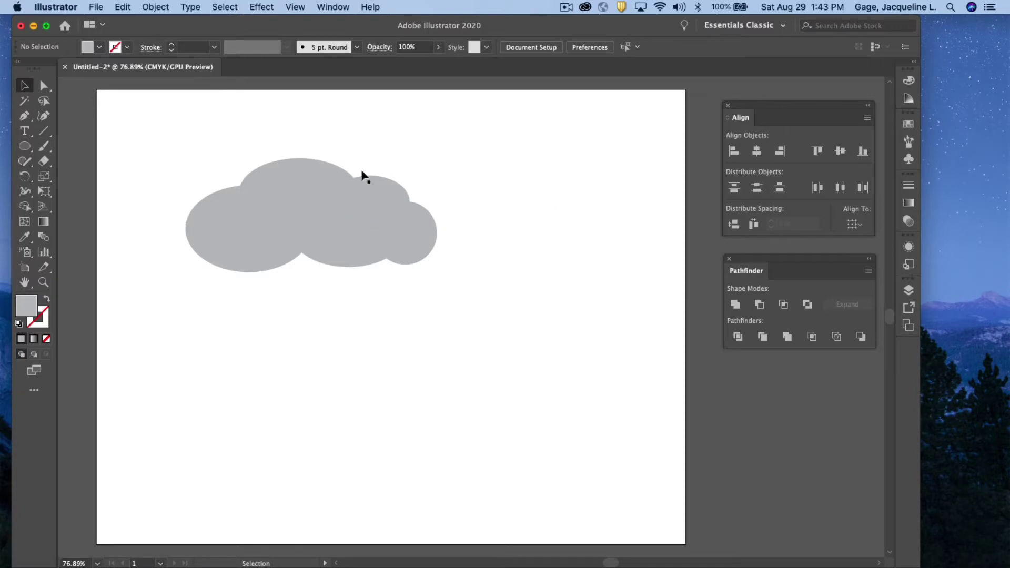
drag(245, 204, 202, 221)
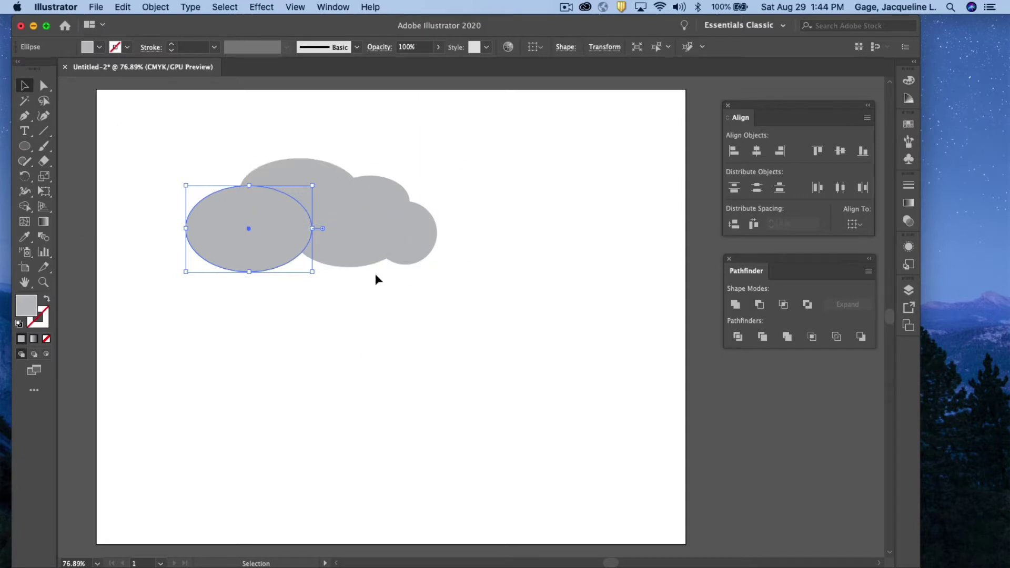
Step: Unite all five ellipses with Pathfinder and nudge the merged cloud slightly up
drag(159, 126, 460, 298)
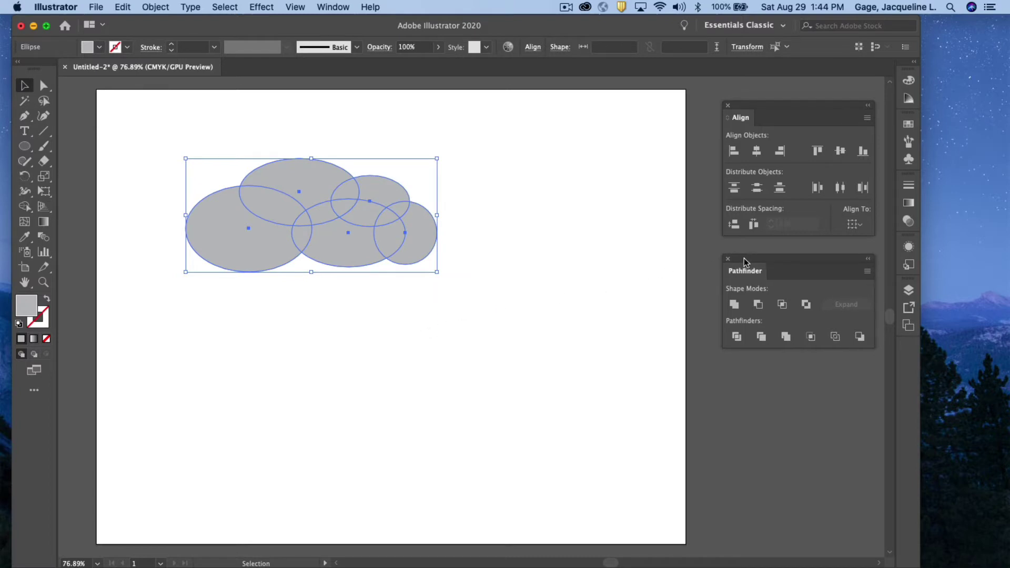
drag(746, 265, 534, 175)
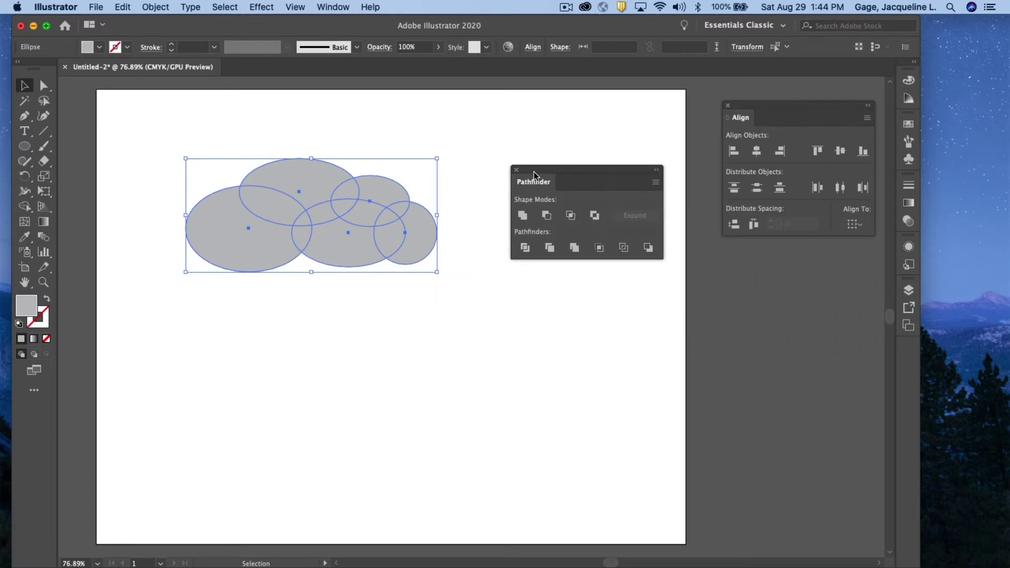
click(522, 216)
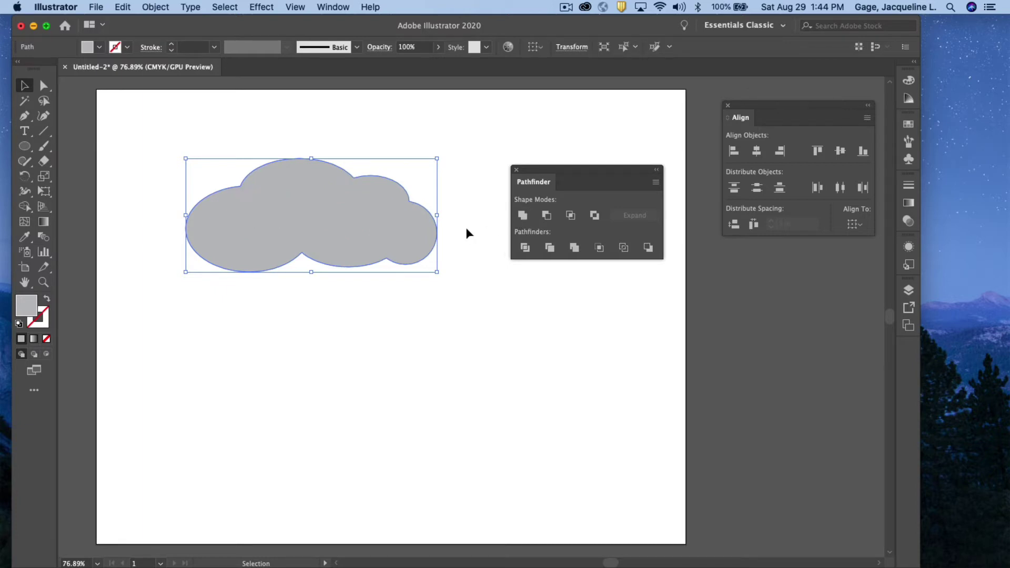
click(491, 215)
mouse_move(328, 197)
mouse_down()
mouse_move(343, 236)
mouse_move(328, 192)
mouse_up()
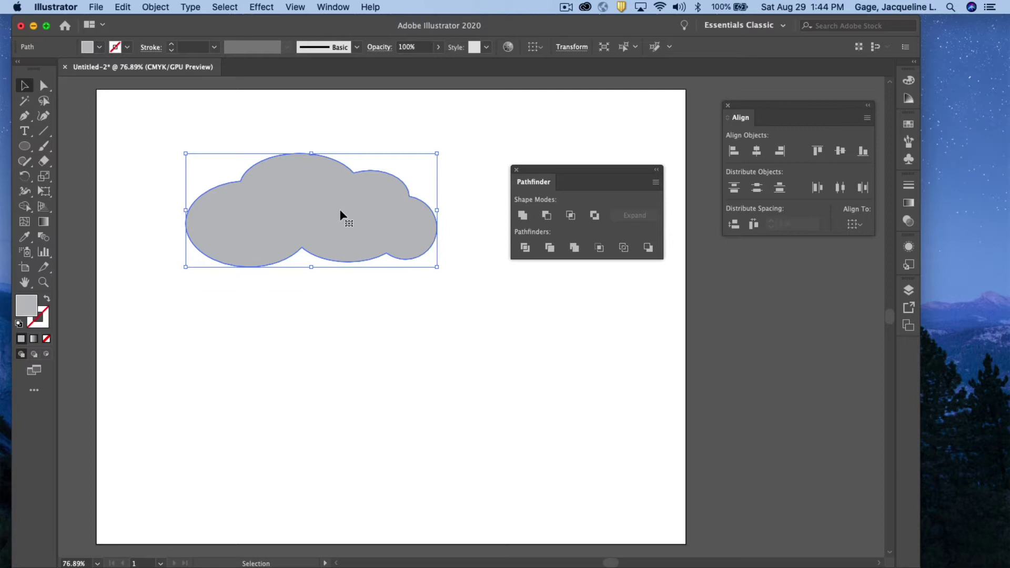
drag(542, 170, 559, 185)
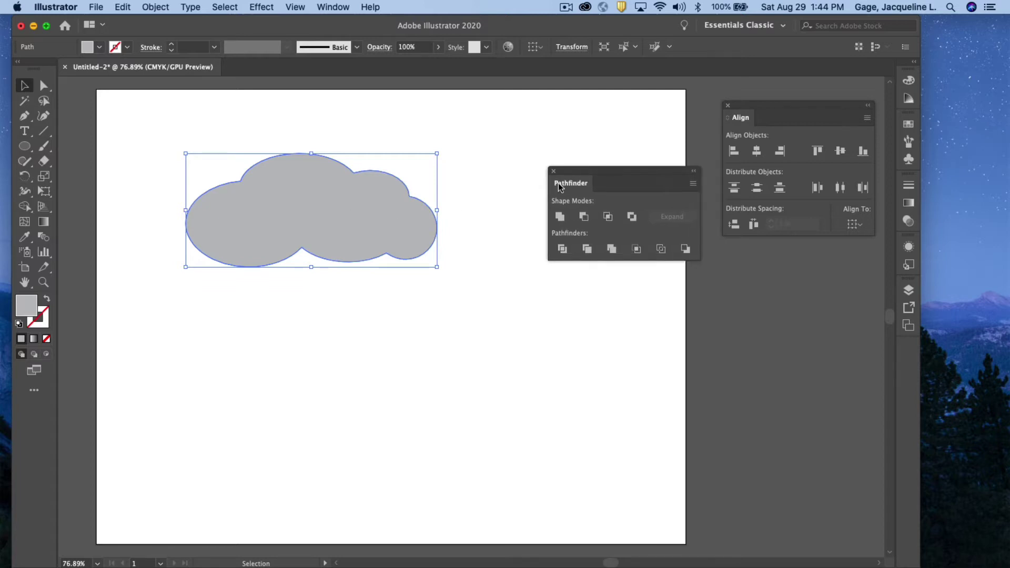
click(481, 277)
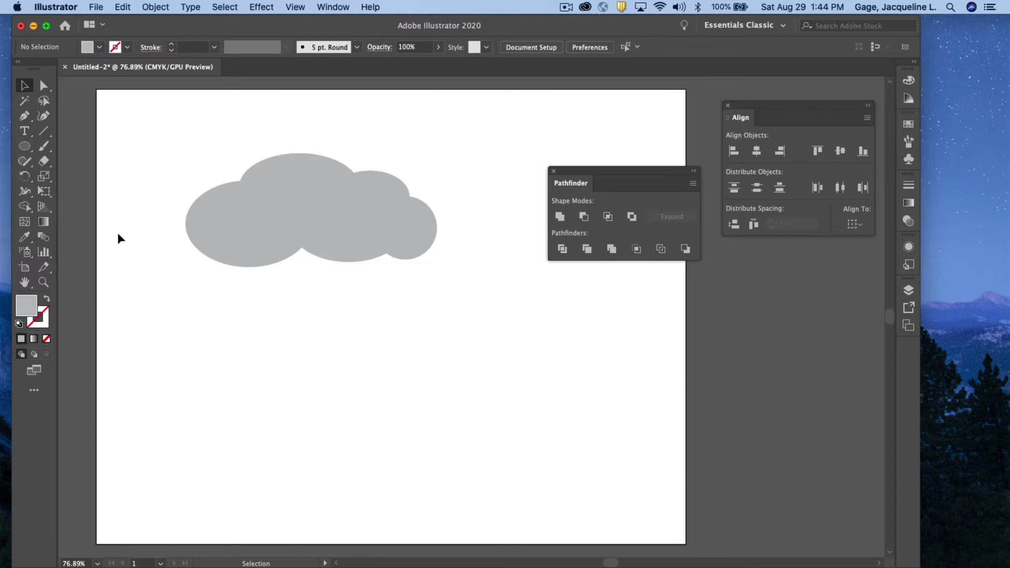
Step: Draw an orange-filled rectangle across the cloud's lower half
click(23, 146)
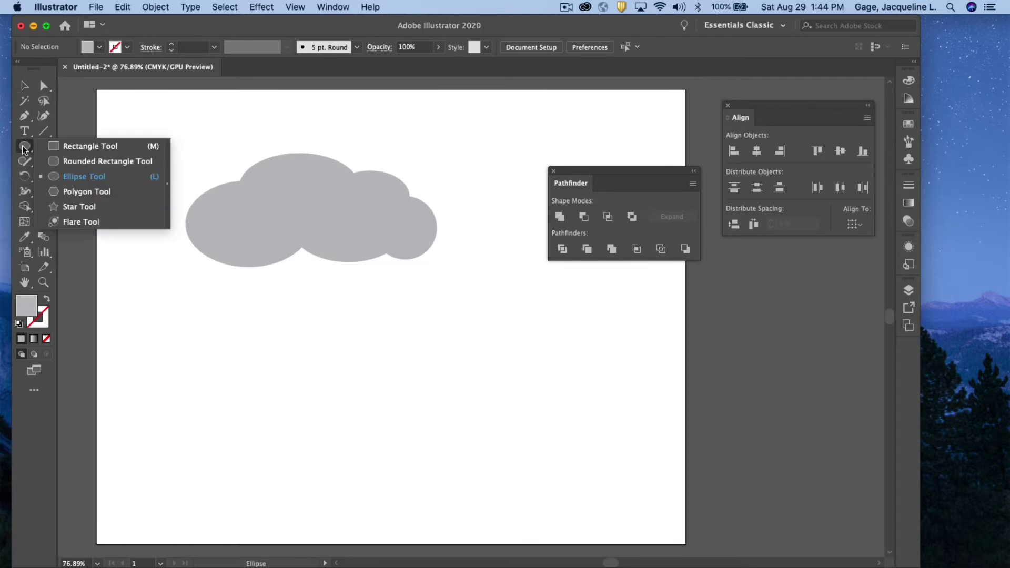
click(60, 145)
drag(160, 218, 474, 317)
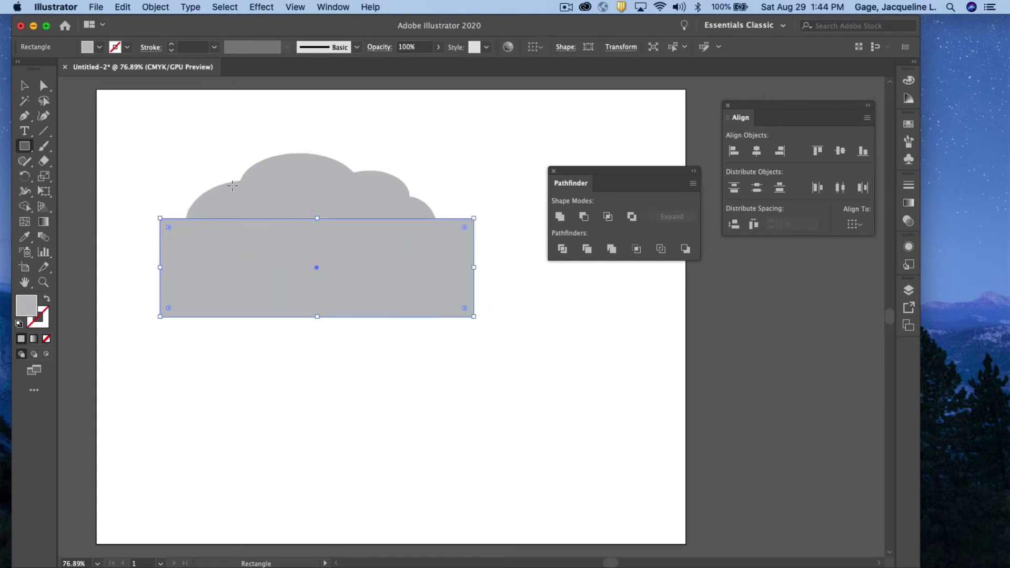
click(100, 49)
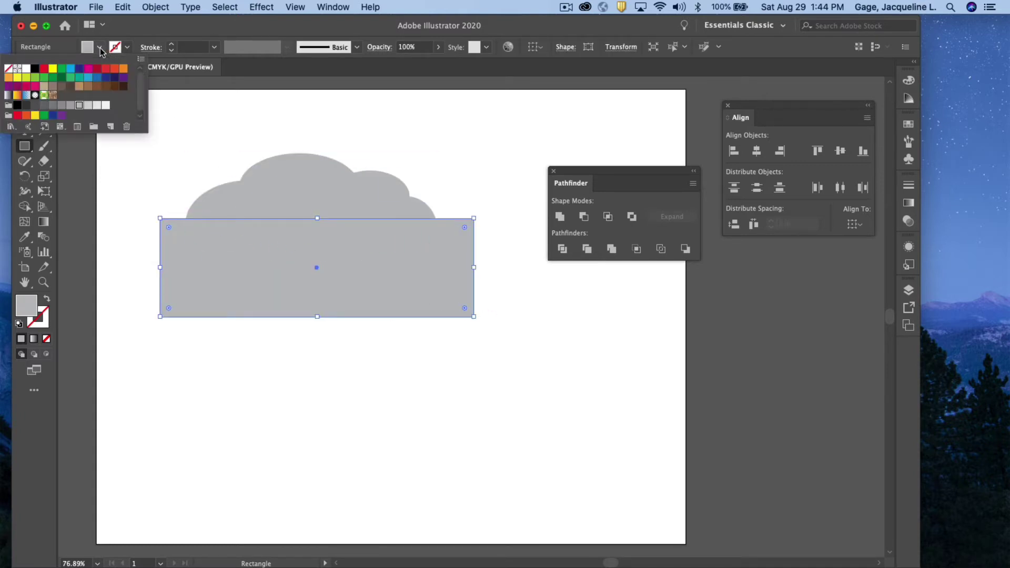
click(123, 69)
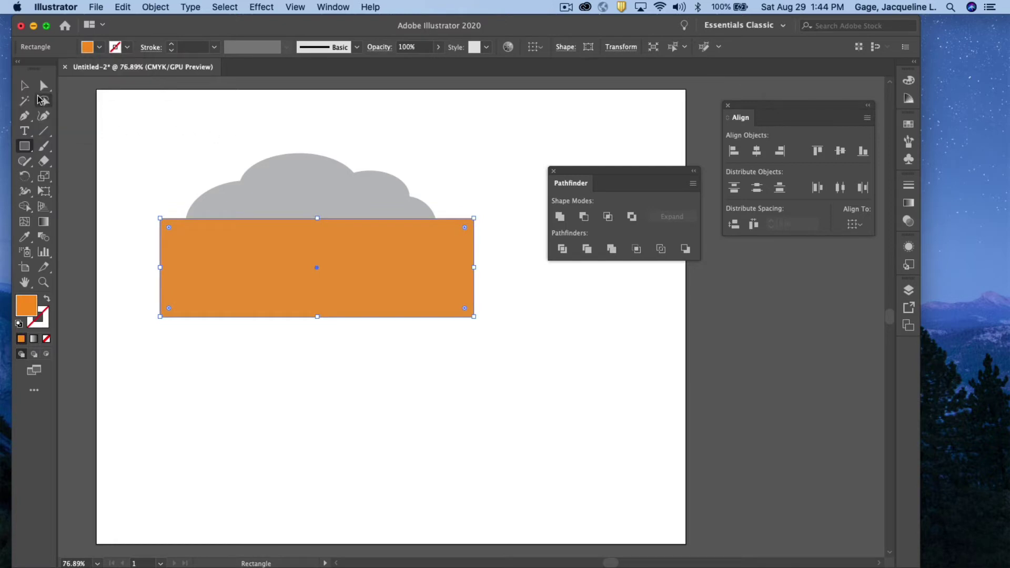
Step: Nudge the rectangle slightly left and down, then select it together with the cloud
click(24, 85)
click(187, 128)
drag(347, 280, 342, 294)
drag(195, 135, 493, 327)
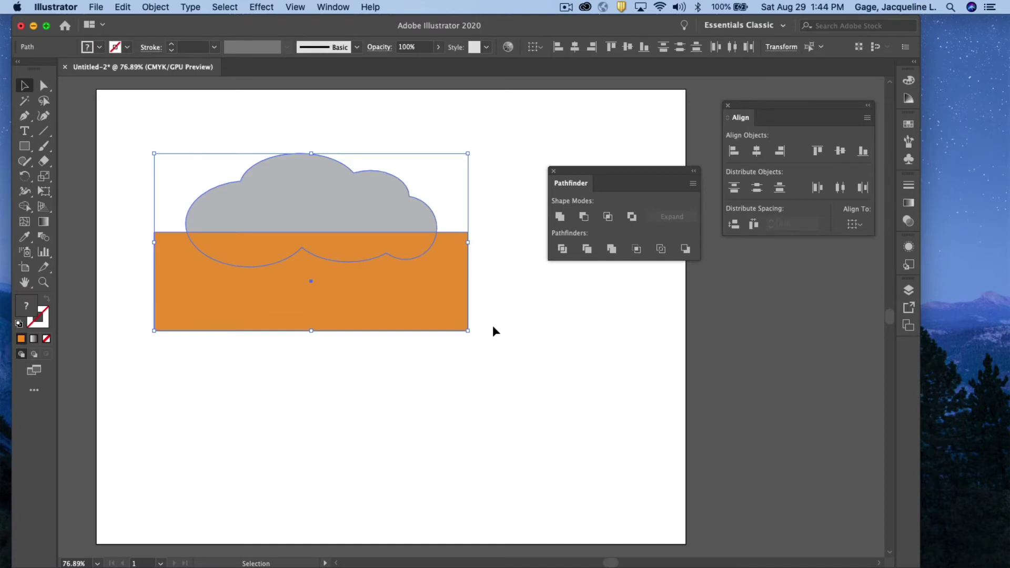
Step: Divide the cloud and rectangle with Pathfinder and ungroup the resulting pieces
click(562, 252)
click(530, 305)
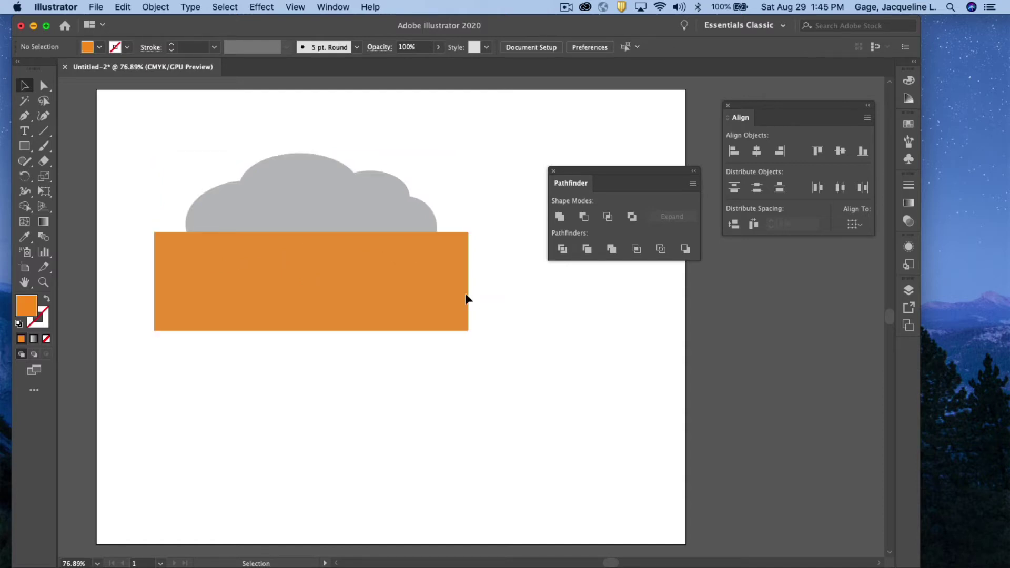
click(441, 266)
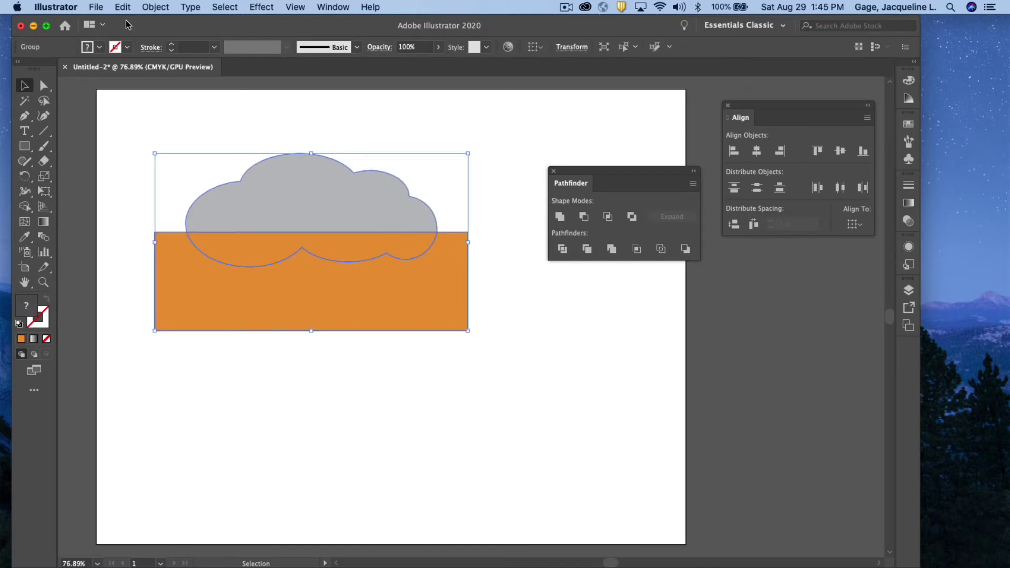
click(155, 7)
click(166, 77)
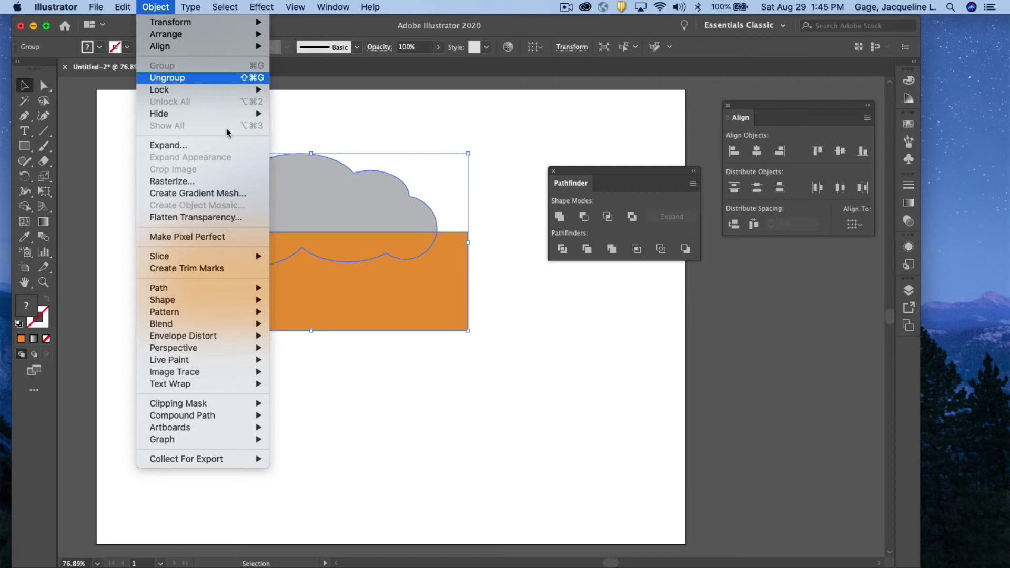
click(458, 390)
Step: Delete the orange pieces and move the remaining grey cloud down-left
click(433, 314)
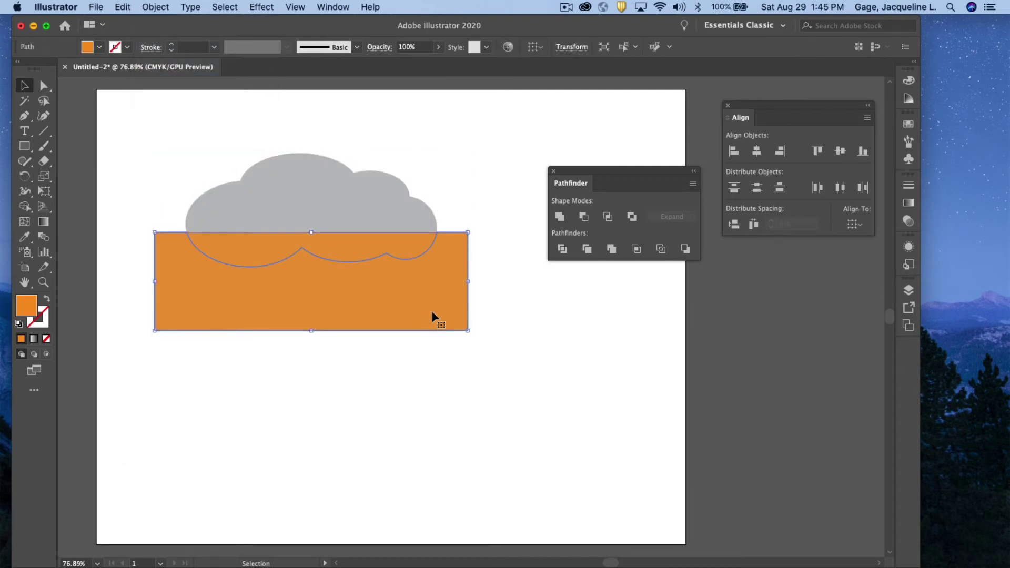
key(Delete)
click(391, 253)
key(Delete)
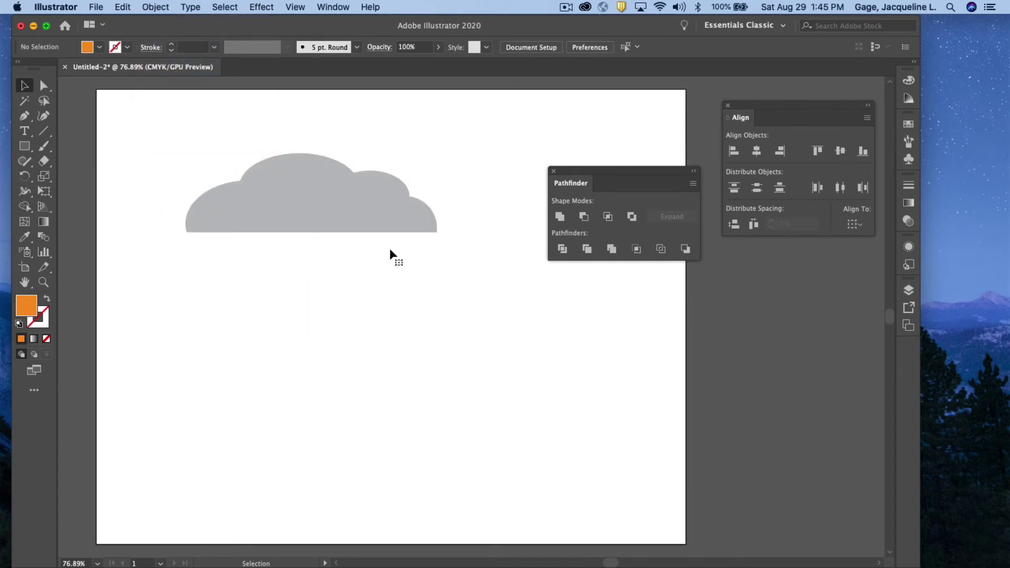
drag(409, 228, 392, 262)
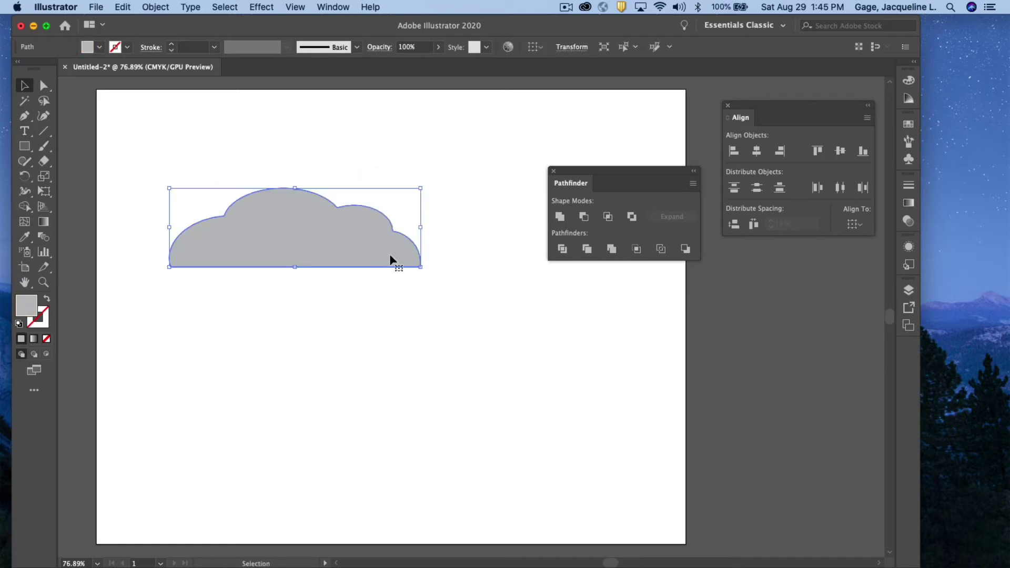
Step: Undo back to the full orange rectangle, then delete the rectangle by itself
click(121, 7)
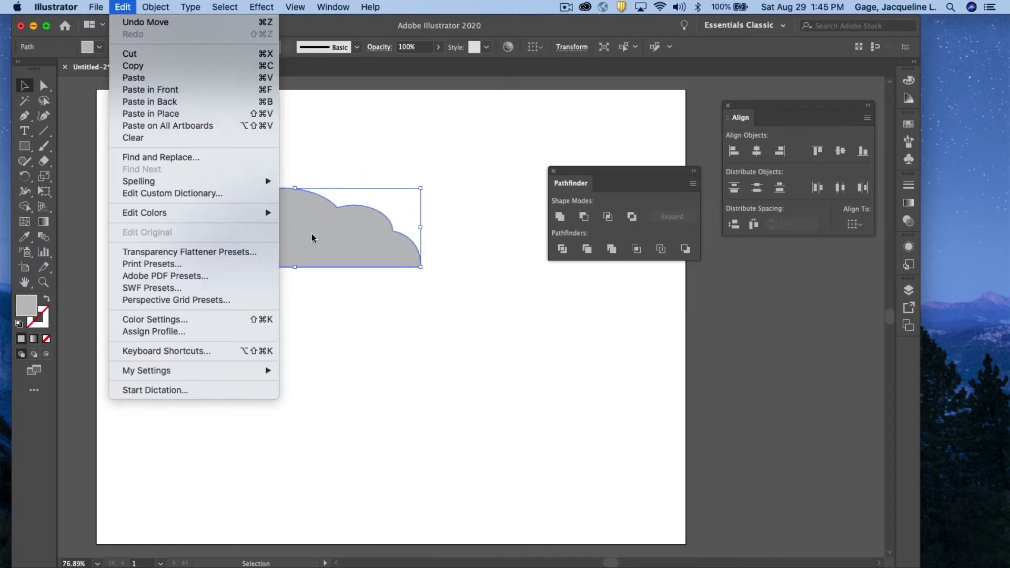
key(super+z)
key(super+z)
key(super+z)
key(super+z)
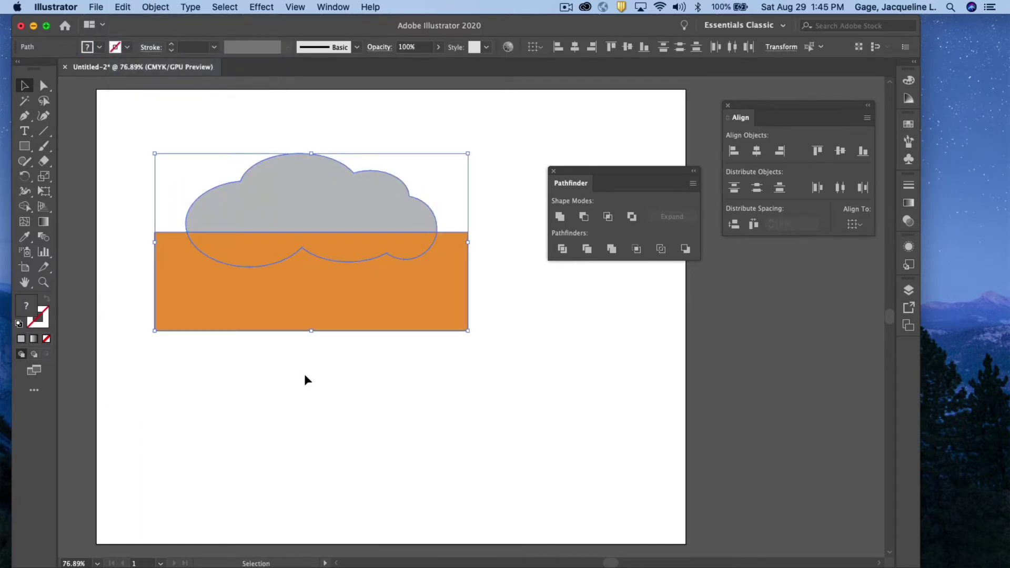
key(super+z)
key(super+z)
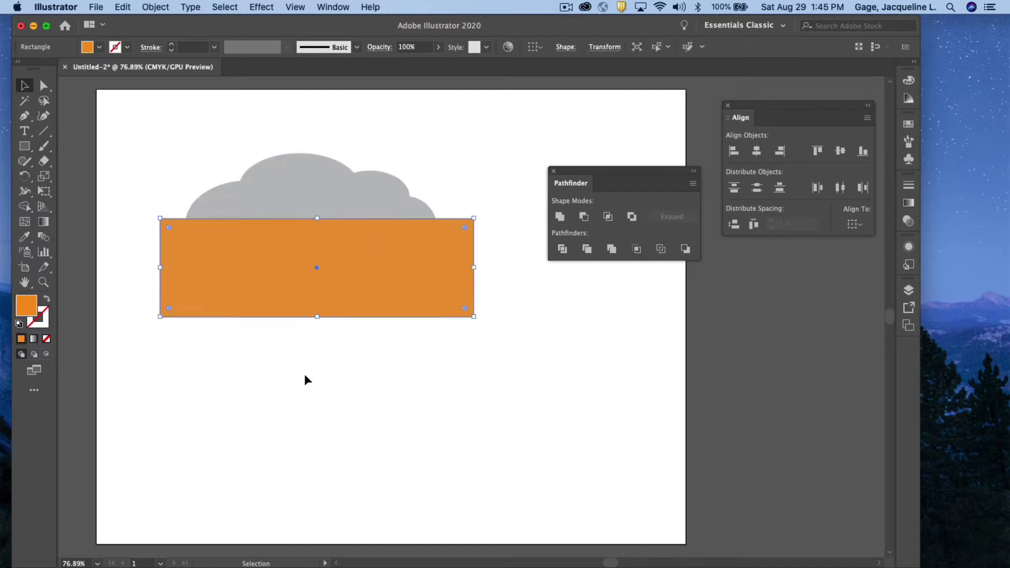
click(346, 329)
click(363, 315)
key(Delete)
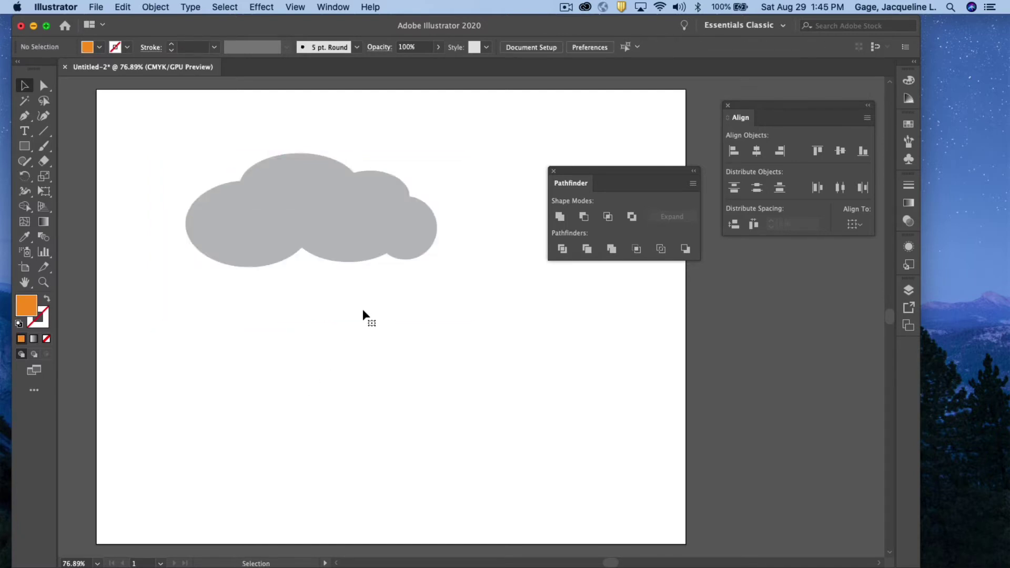
click(45, 130)
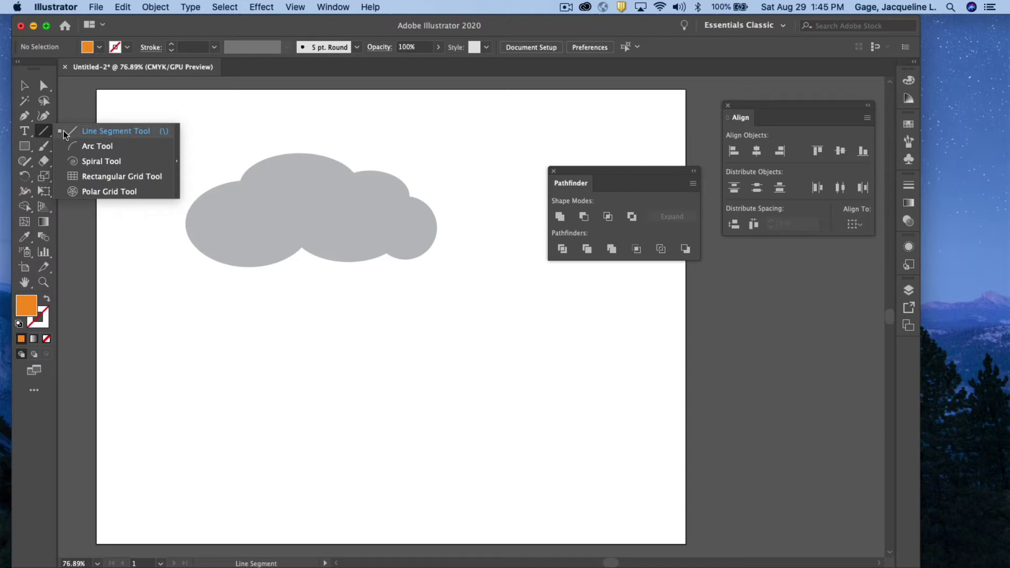
Step: Draw a horizontal crimson-stroked line across the cloud and nudge it slightly lower
click(64, 132)
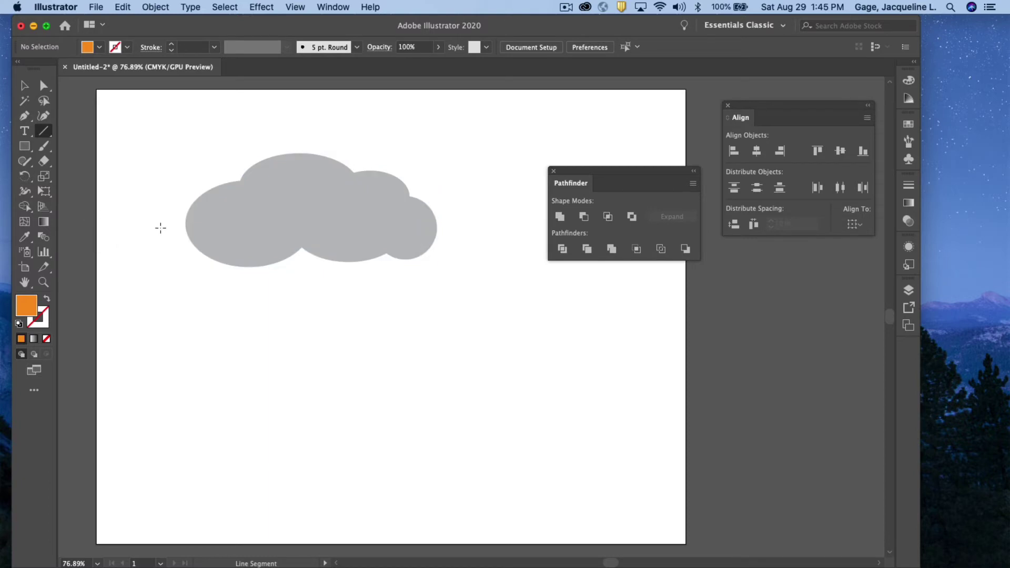
drag(156, 225, 468, 226)
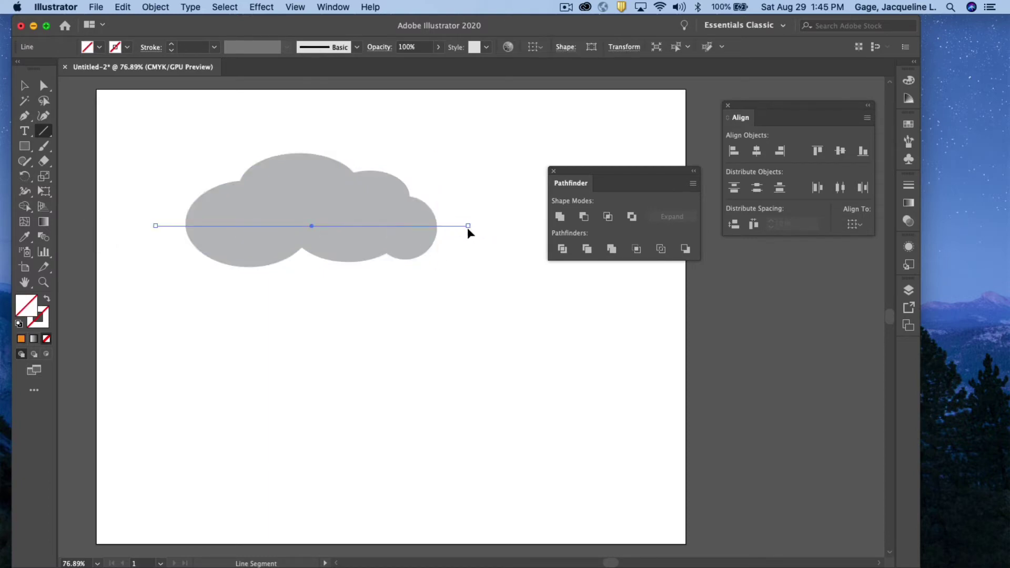
click(126, 47)
click(97, 68)
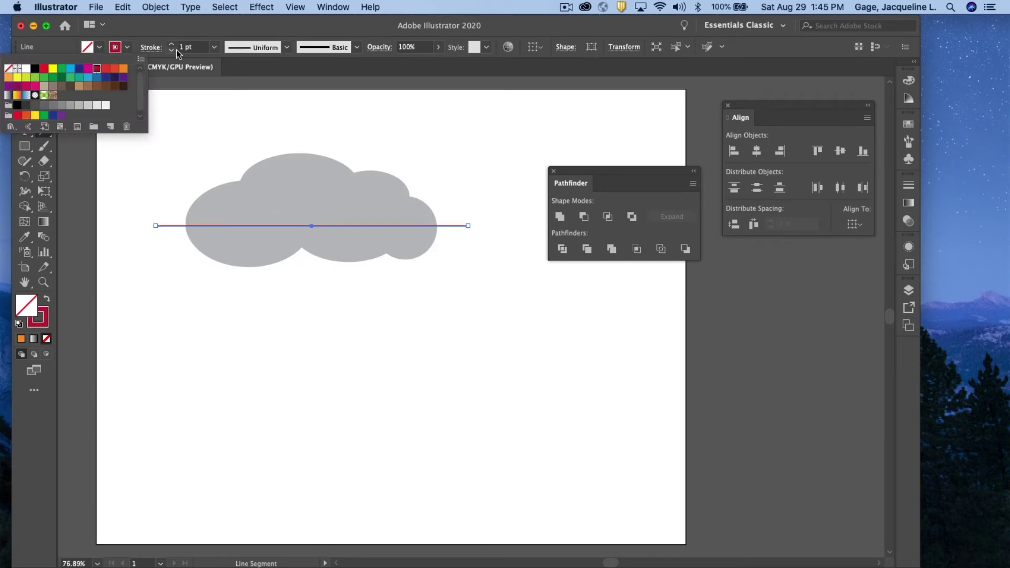
click(196, 133)
key(v)
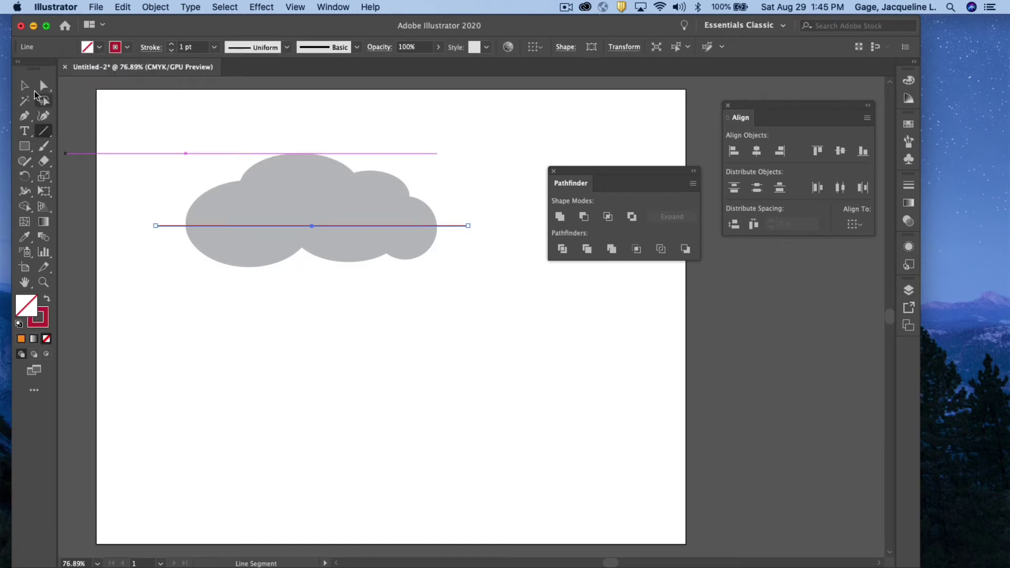
drag(169, 225, 172, 232)
Step: Divide the cloud along the red line and ungroup the pieces
click(141, 154)
drag(174, 143, 472, 336)
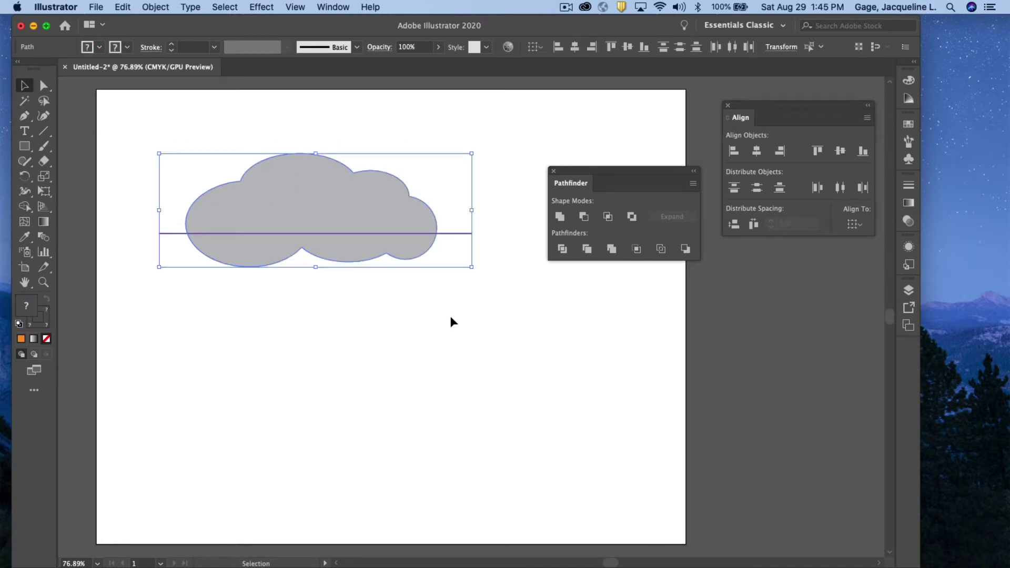
click(562, 251)
click(405, 267)
drag(403, 253, 398, 298)
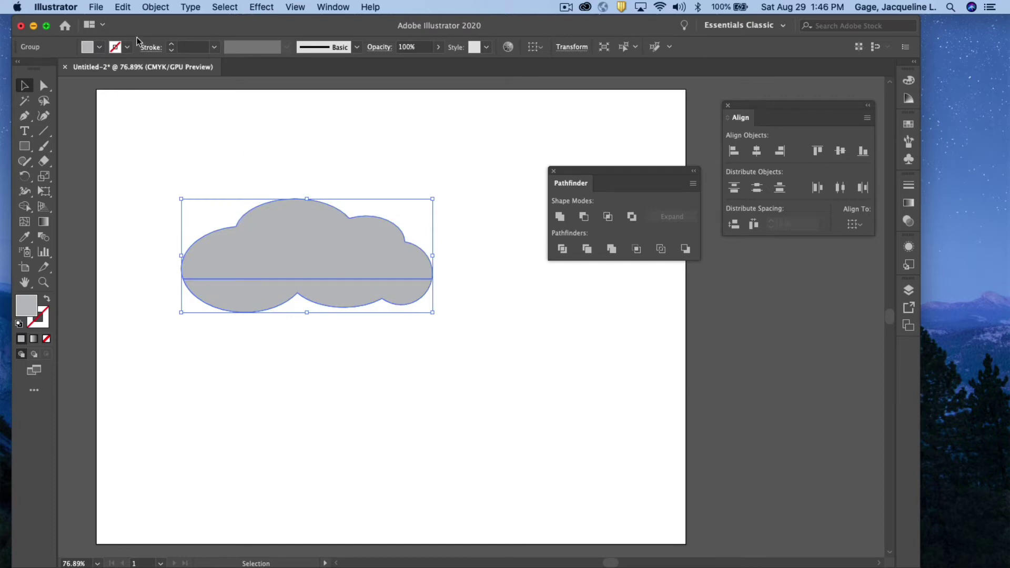
click(154, 7)
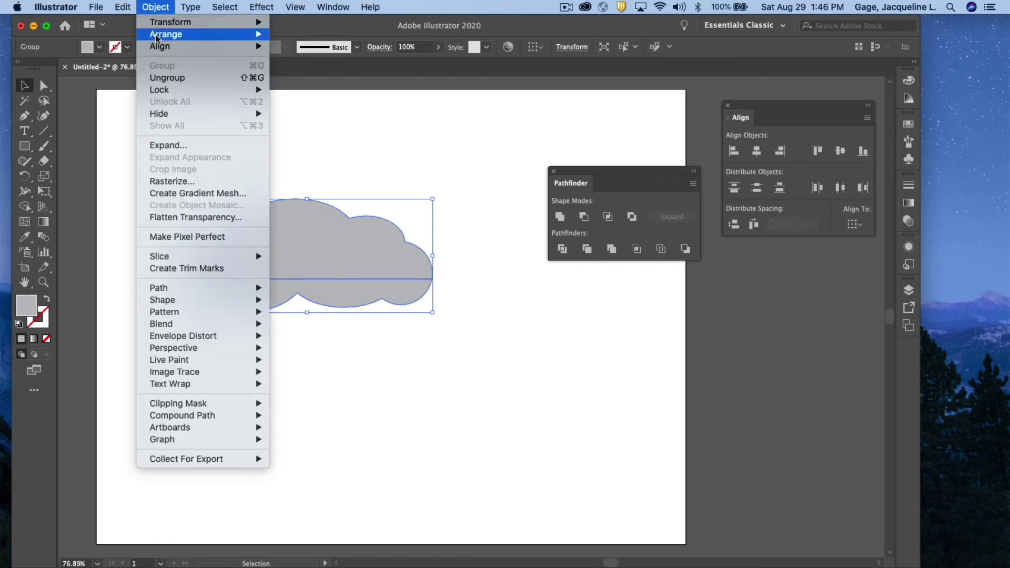
click(168, 77)
Step: Delete the cloud's lower piece, move it top-left, and shrink it to about half size
click(415, 191)
click(390, 296)
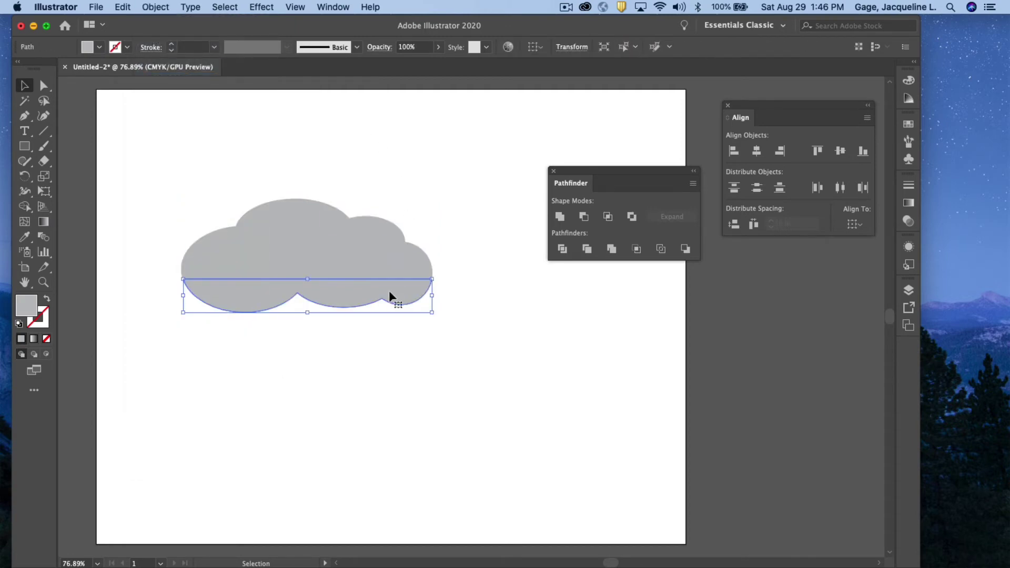
key(Delete)
drag(386, 259, 282, 164)
click(395, 198)
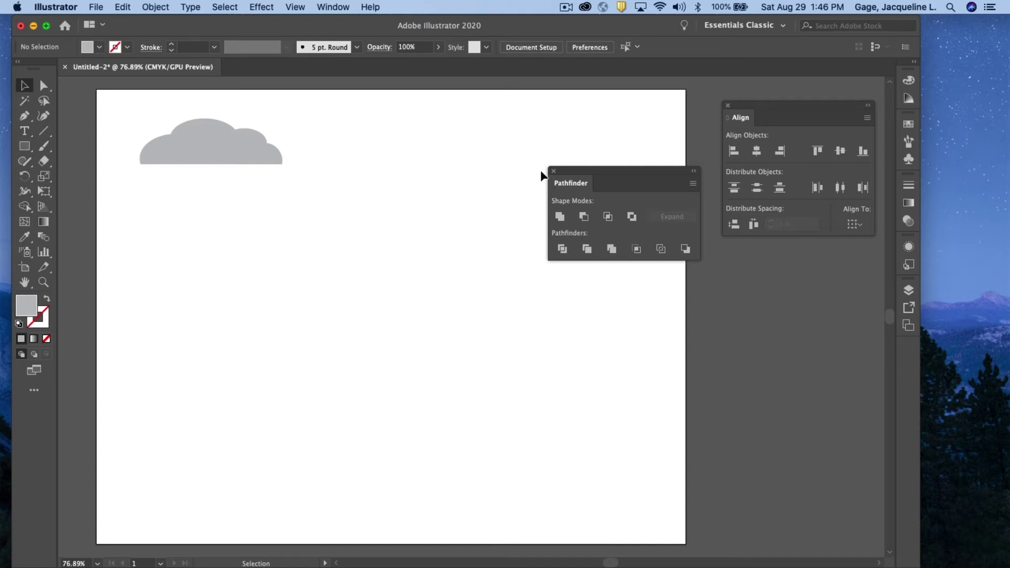
Step: Create a 3-sided polygon below the cloud with the Polygon tool
click(25, 148)
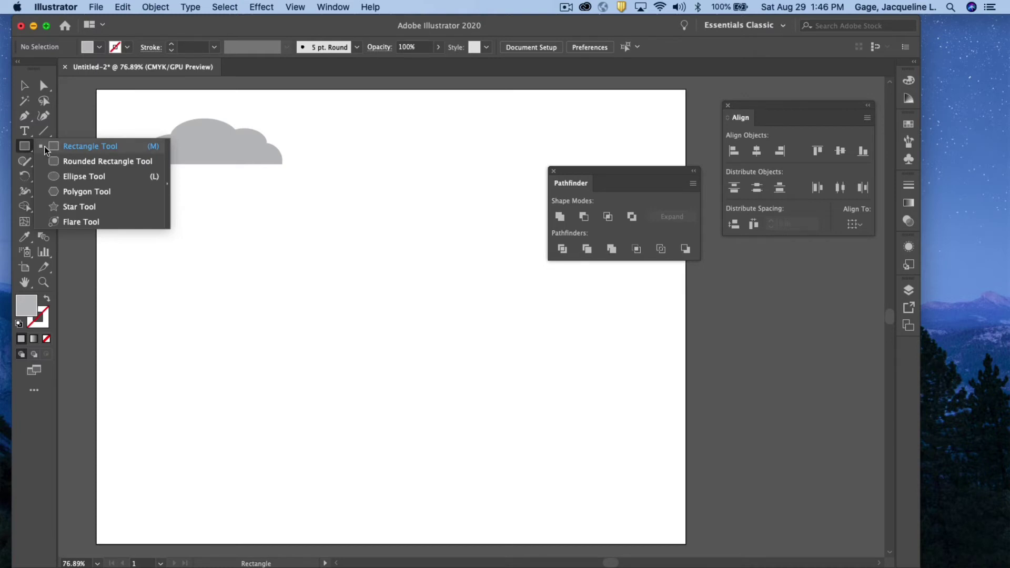
click(64, 195)
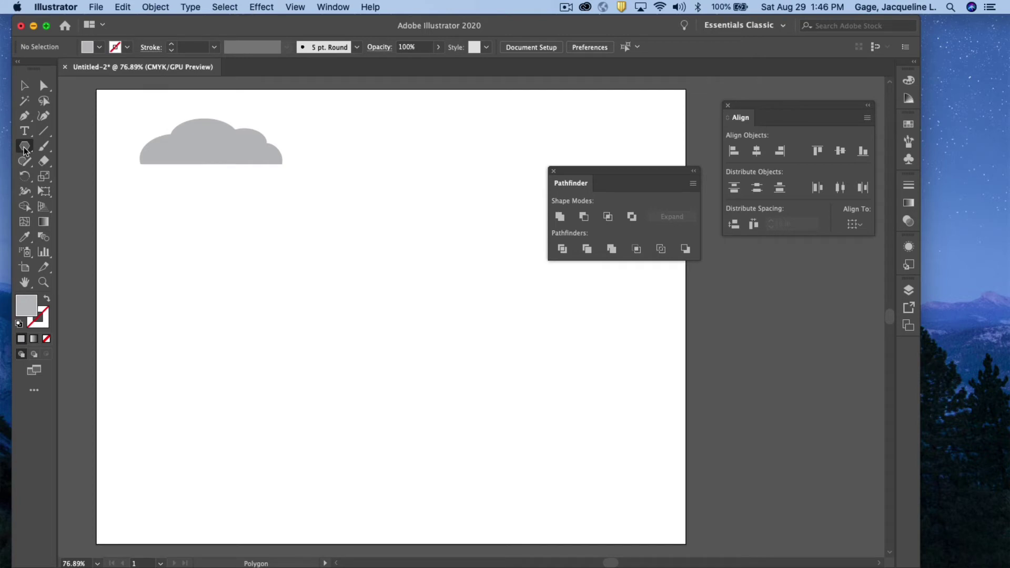
click(360, 307)
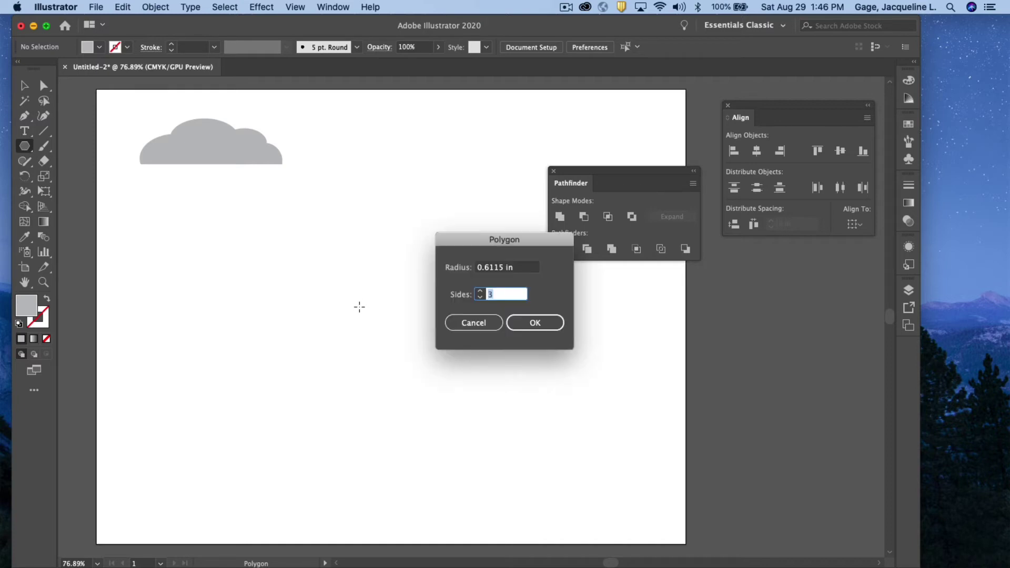
click(481, 291)
click(480, 295)
click(479, 296)
click(543, 322)
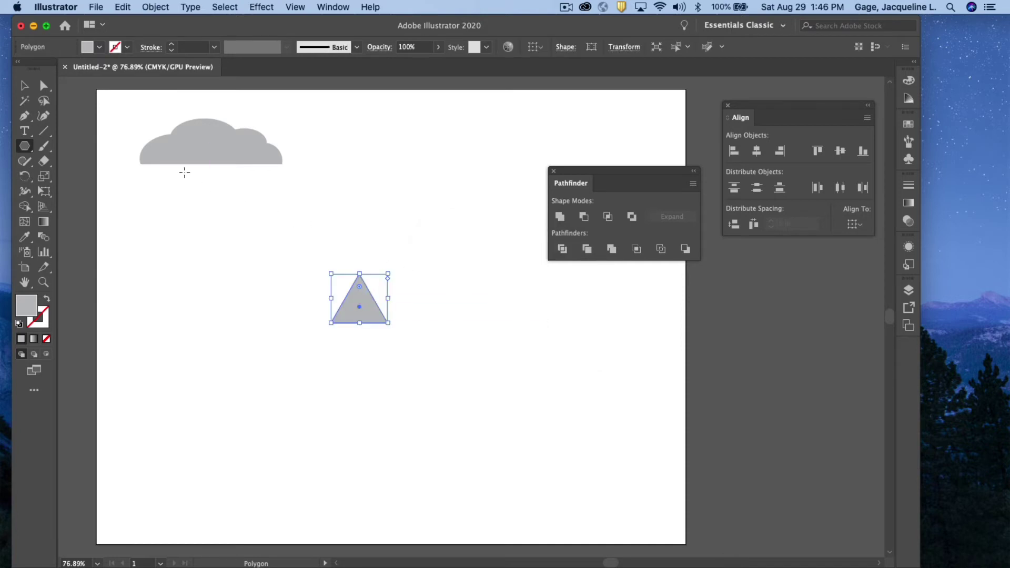
Step: Fill the triangle orange and stretch it taller and wider into a cone
click(99, 48)
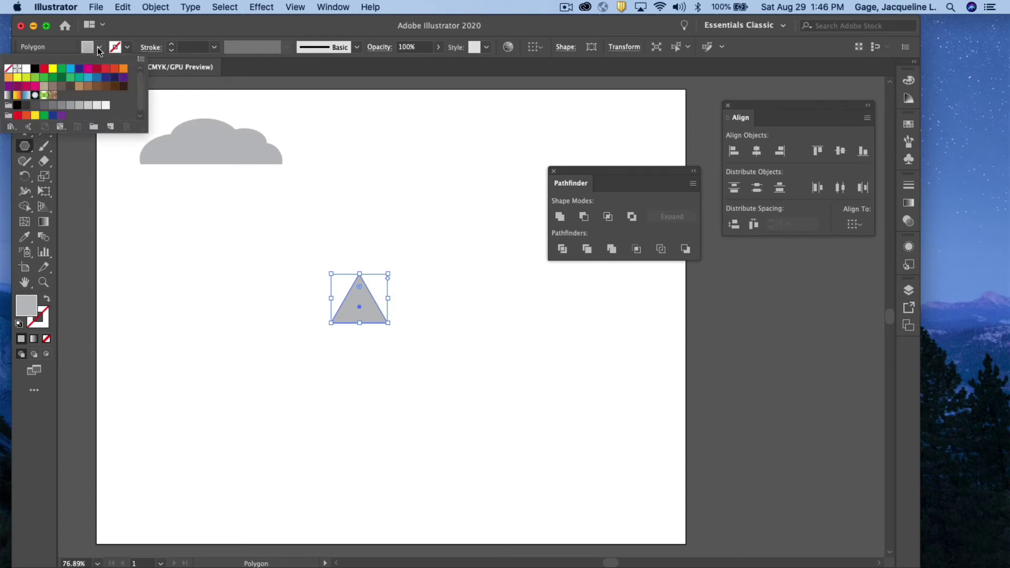
click(124, 75)
click(322, 253)
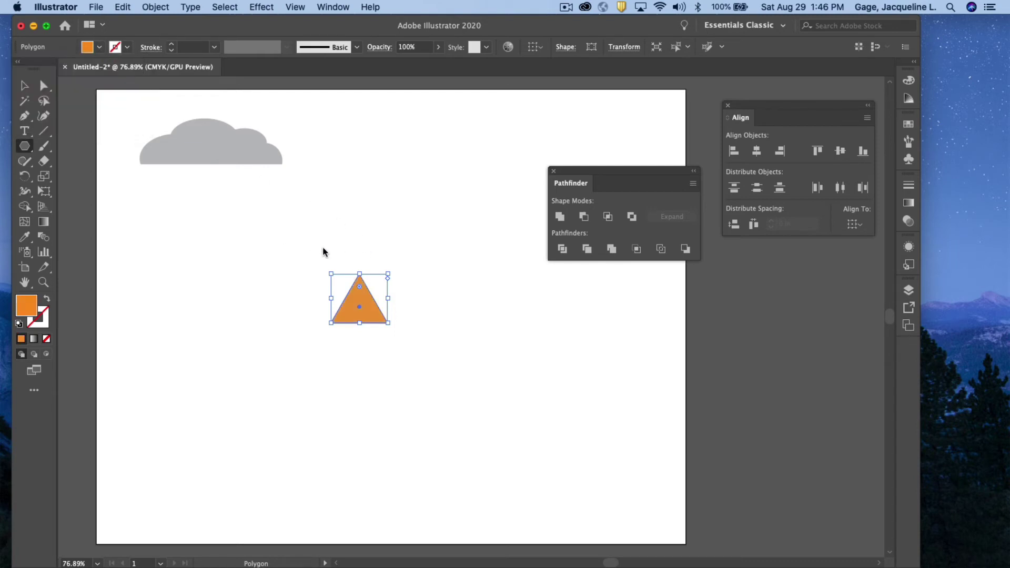
drag(359, 323, 352, 411)
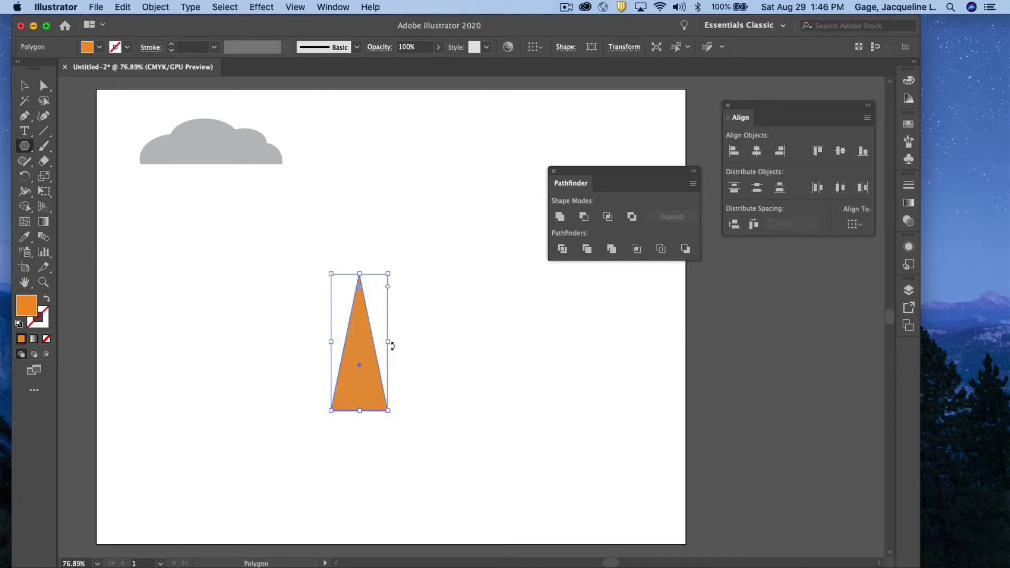
drag(388, 343, 410, 342)
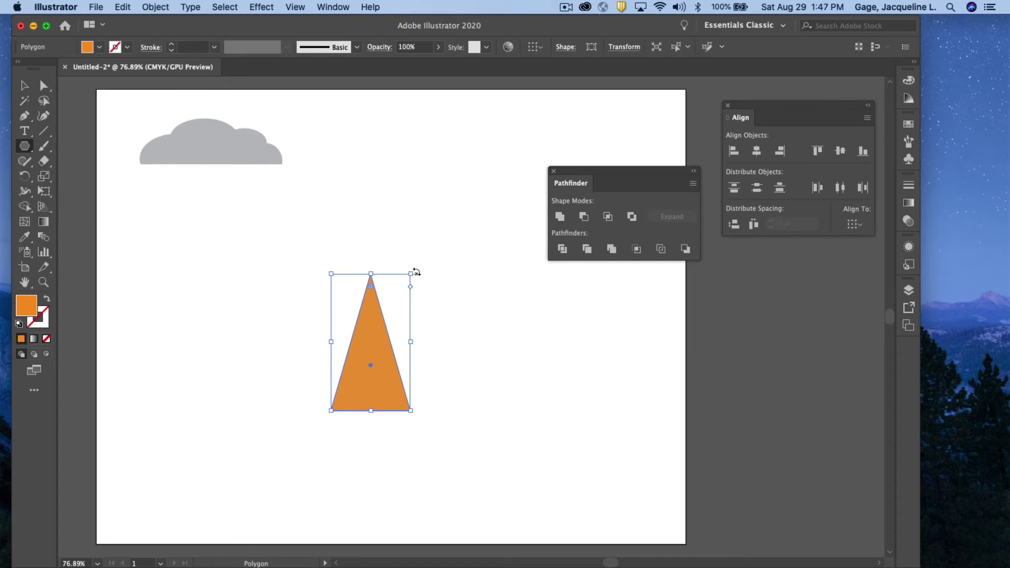
drag(417, 272, 329, 467)
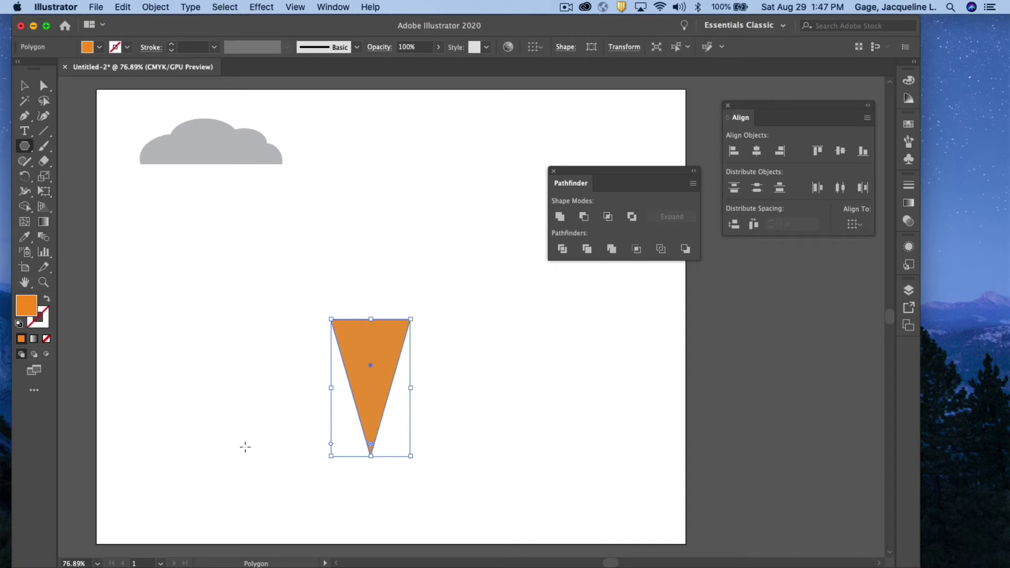
Step: Rotate the cone exactly 180° to point down, then move it down and right
key(super+z)
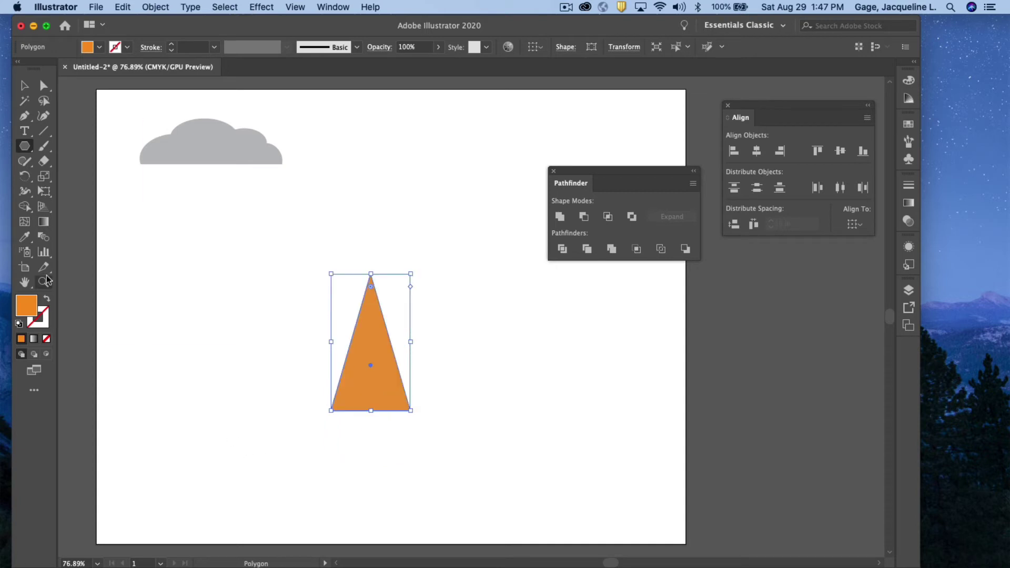
double_click(24, 176)
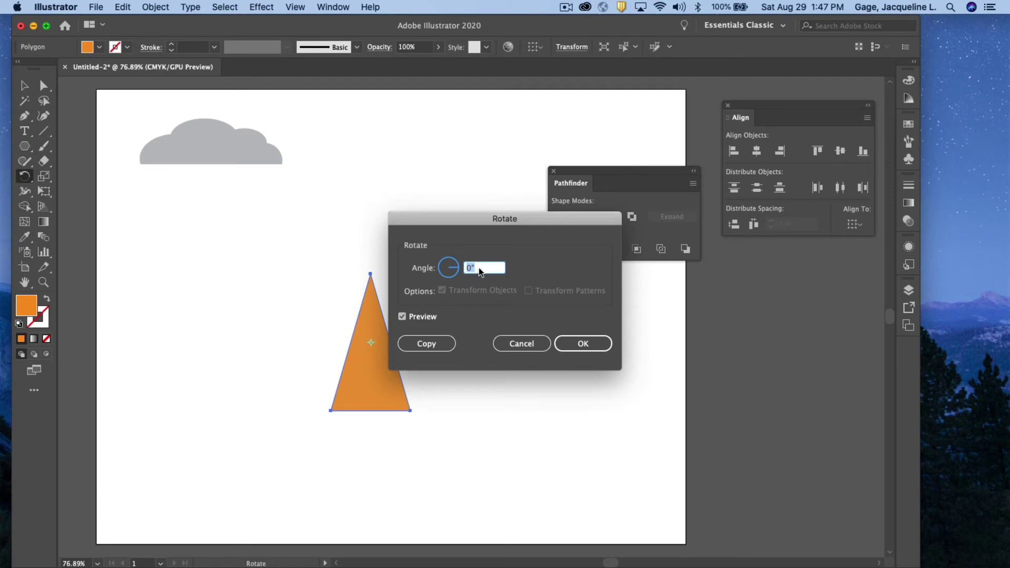
text(180)
click(585, 343)
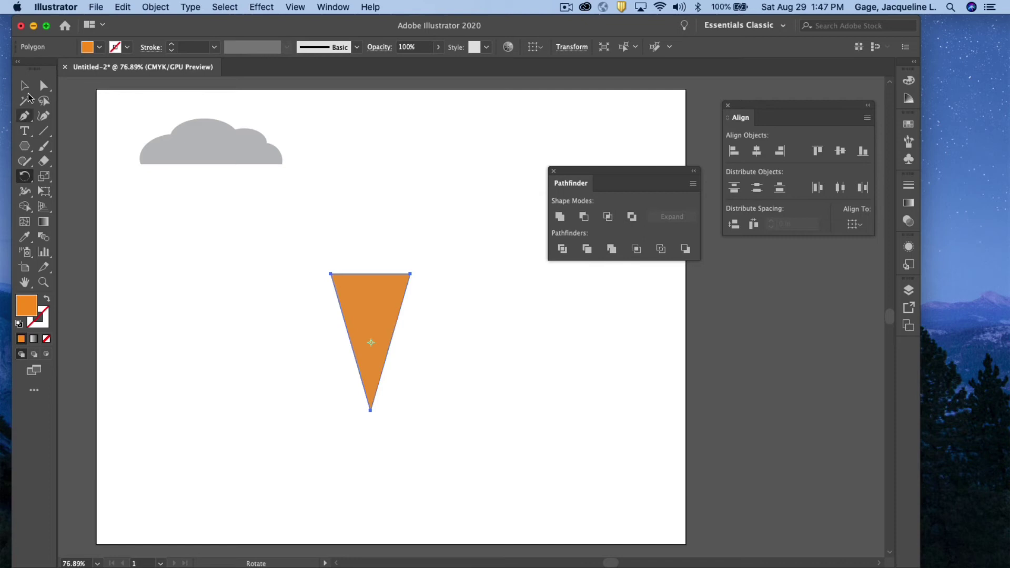
click(24, 85)
drag(356, 308, 389, 336)
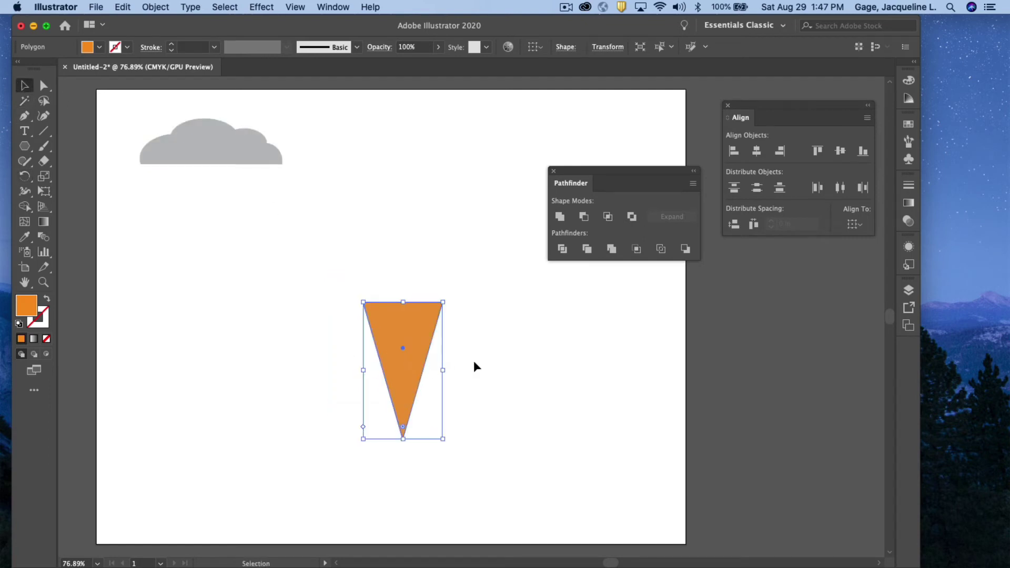
click(512, 369)
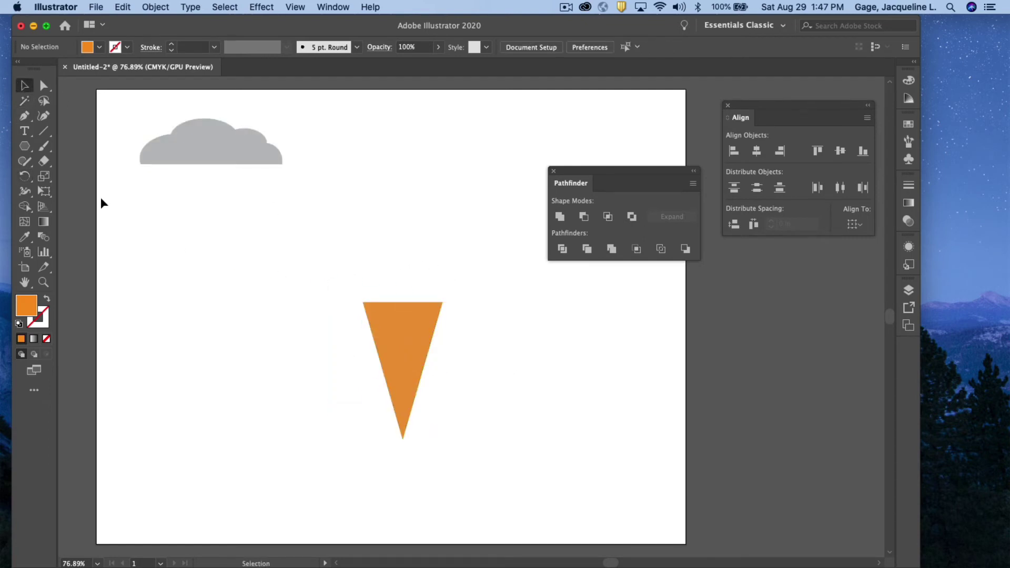
Step: Draw a circle at the cone's upper-left corner and fill it magenta
click(24, 146)
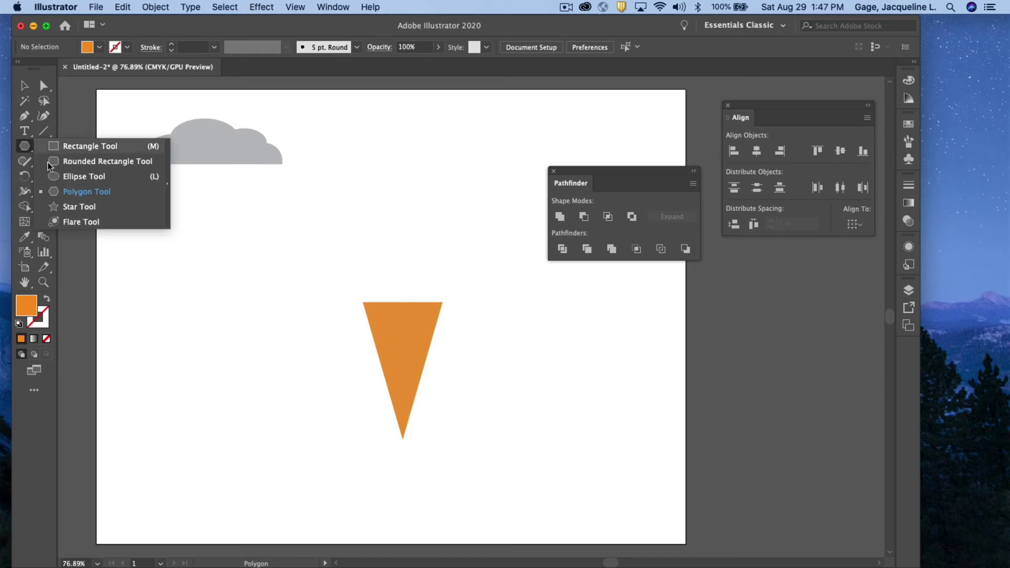
click(52, 175)
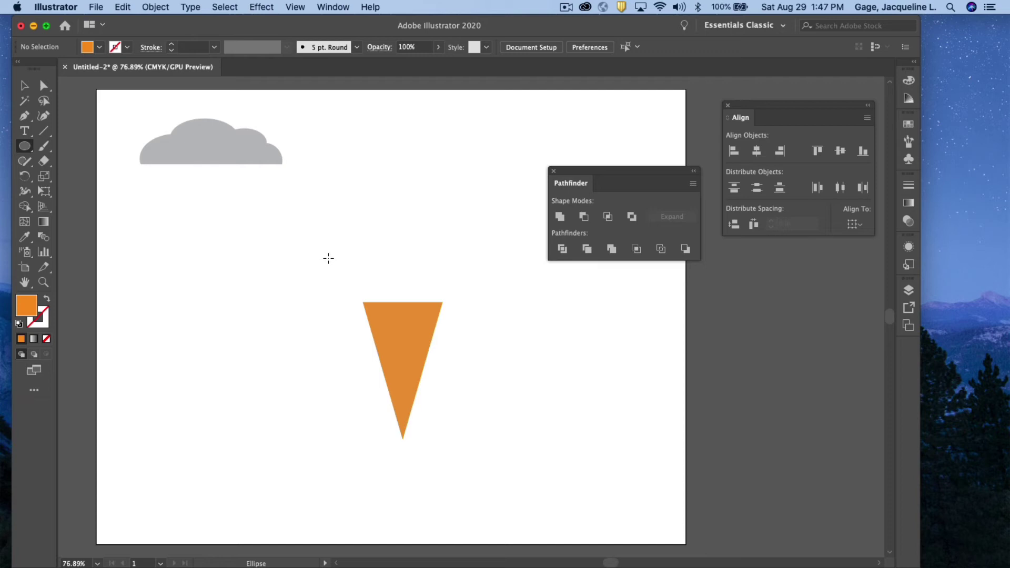
drag(328, 258, 376, 306)
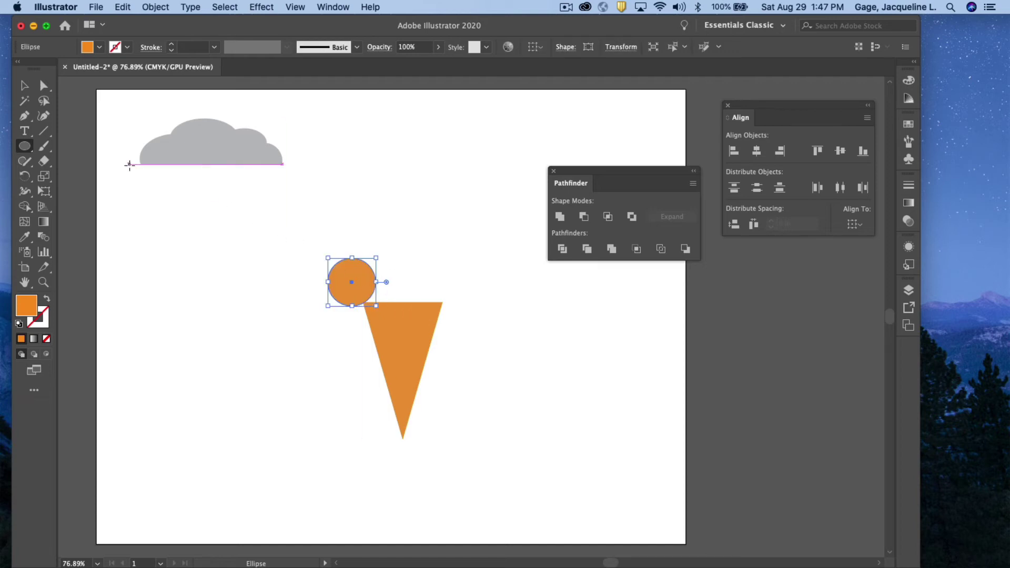
click(100, 48)
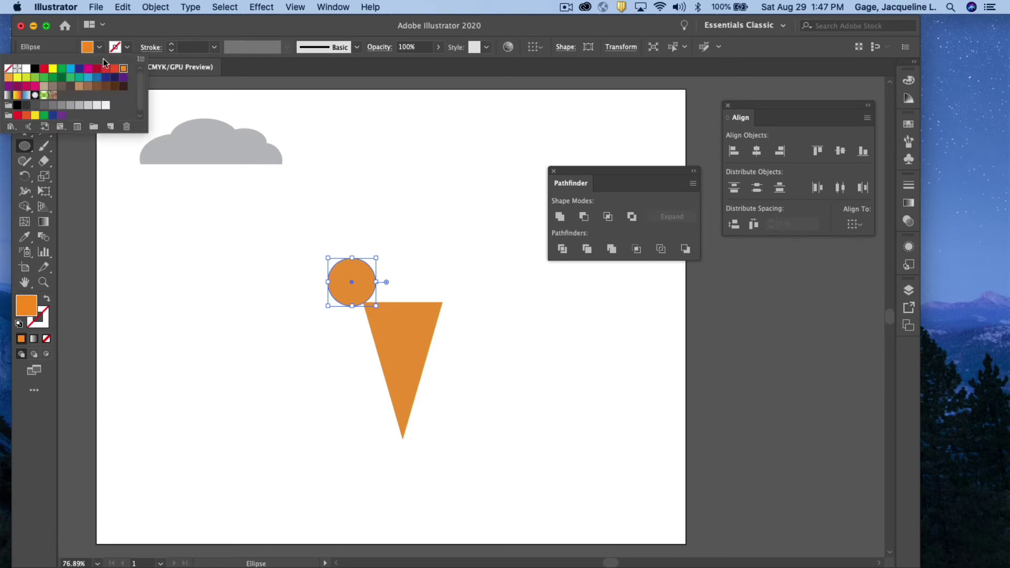
click(88, 68)
click(195, 266)
key(v)
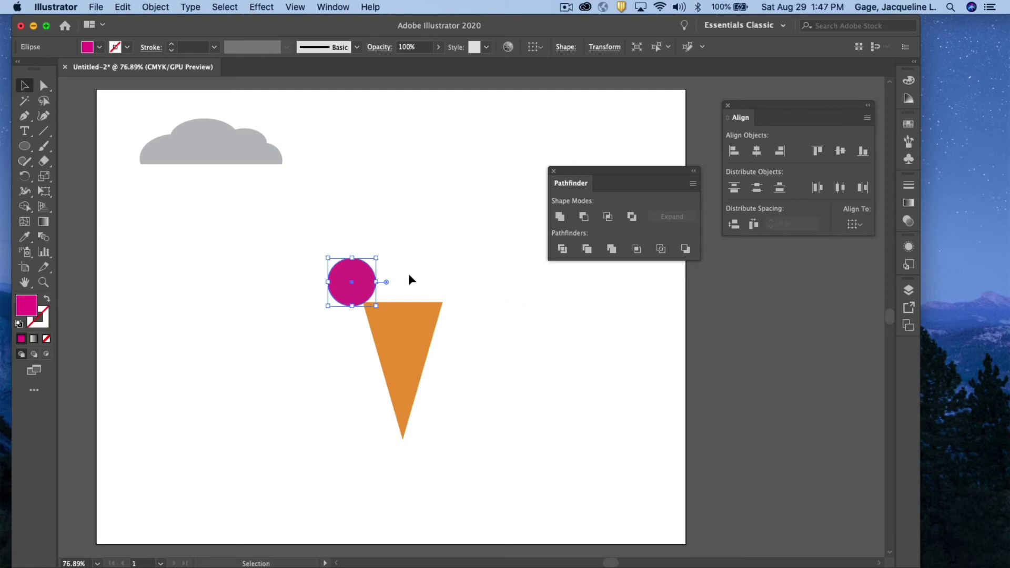
Step: Select the magenta circle and delete an accidentally pasted web address
click(498, 302)
click(348, 279)
click(123, 6)
click(138, 79)
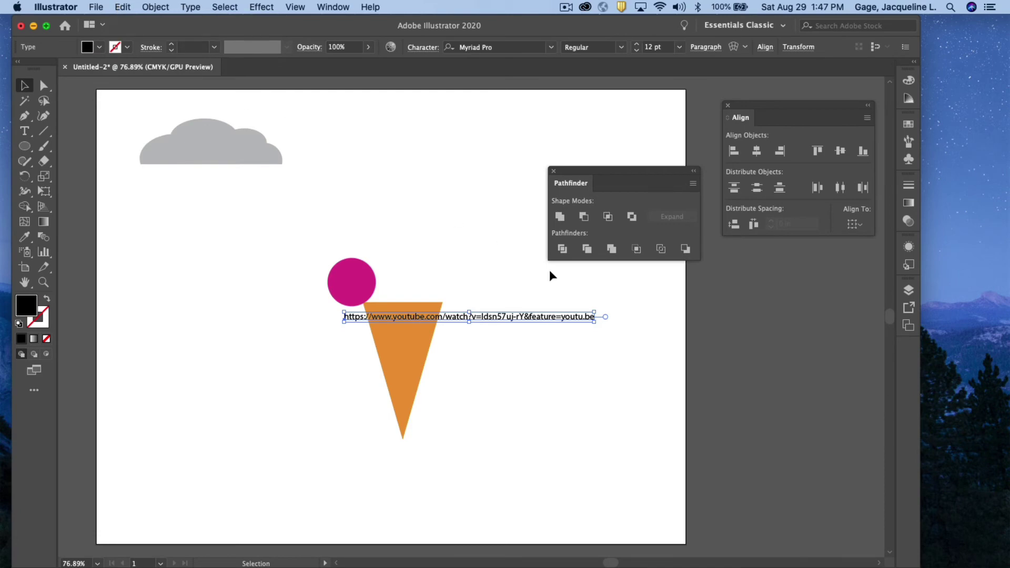
key(Delete)
click(361, 281)
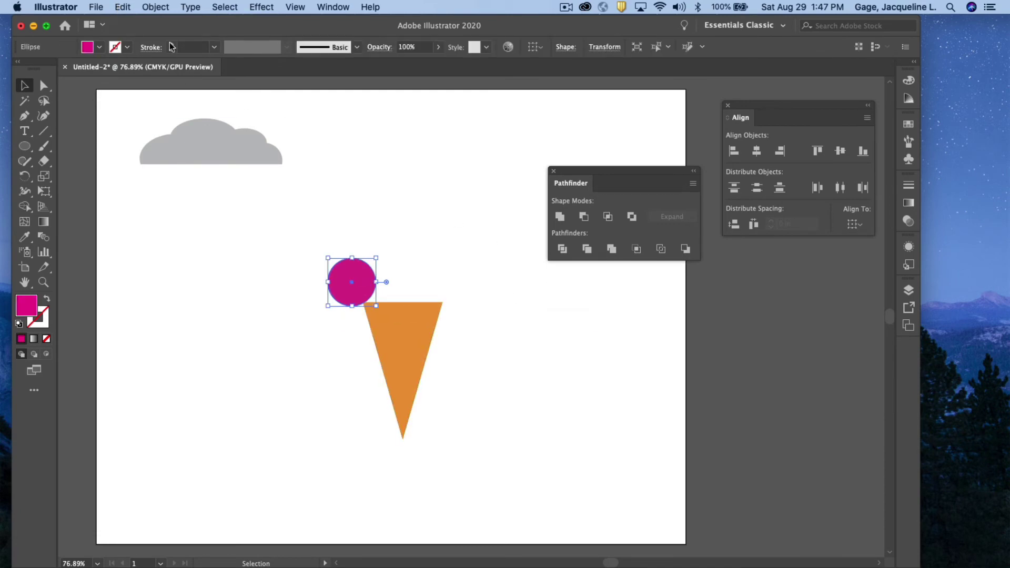
Step: Copy the magenta circle and place a duplicate beside it atop the cone
click(123, 7)
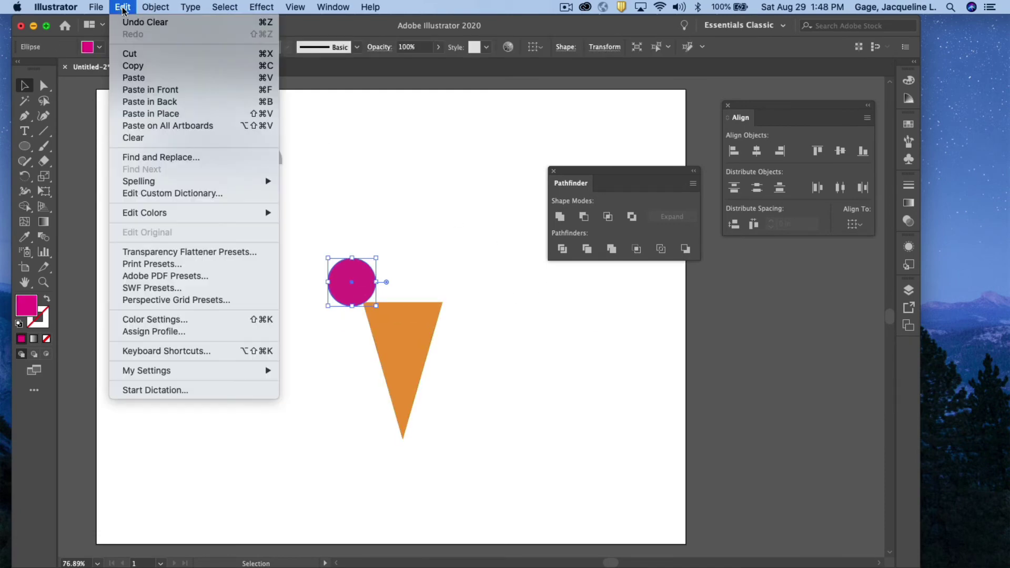
click(132, 66)
click(123, 7)
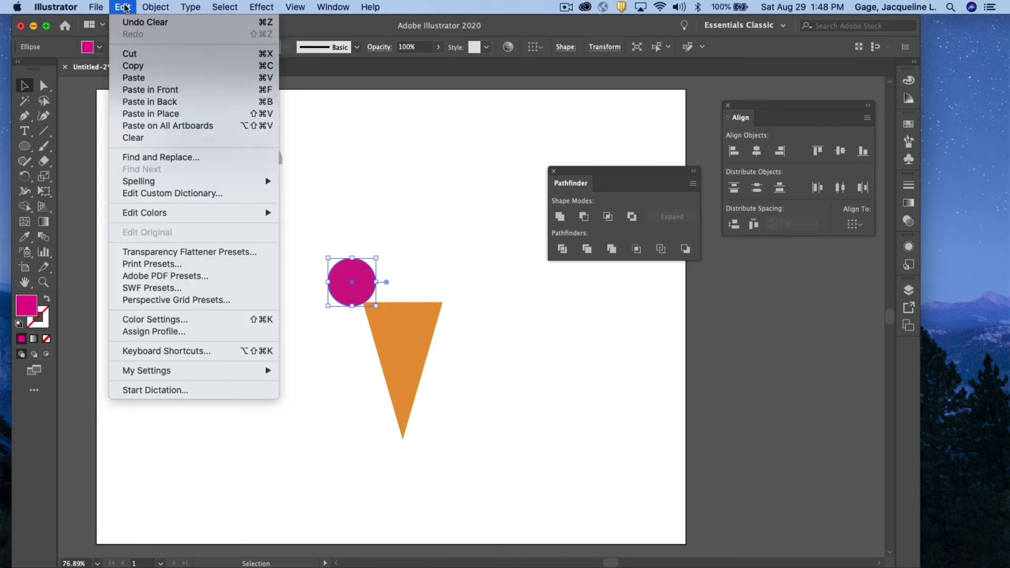
click(133, 78)
drag(474, 328, 399, 294)
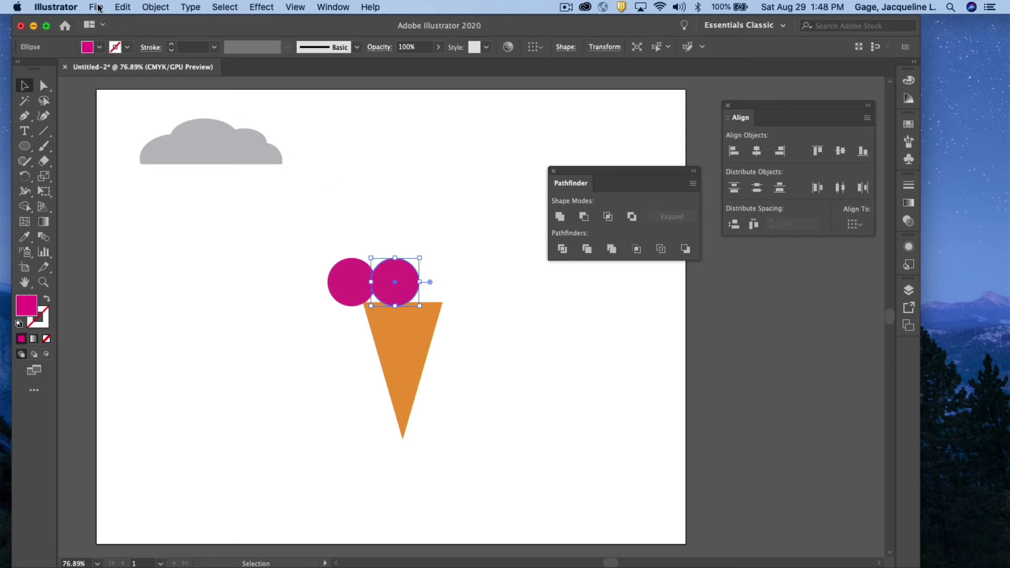
Step: Paste two more circle copies into the row on the cone and move the Pathfinder panel aside
click(125, 8)
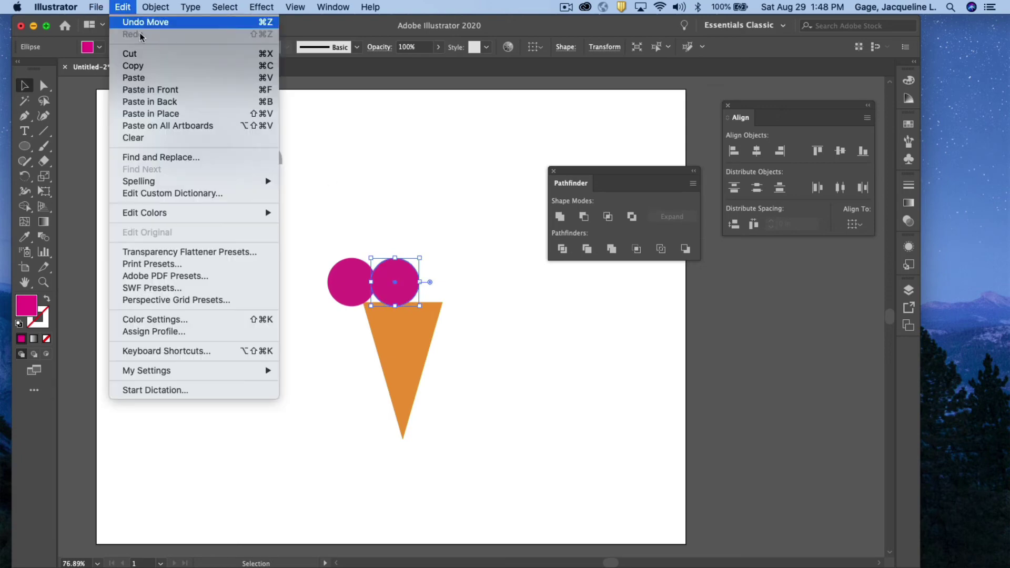
click(146, 79)
click(123, 6)
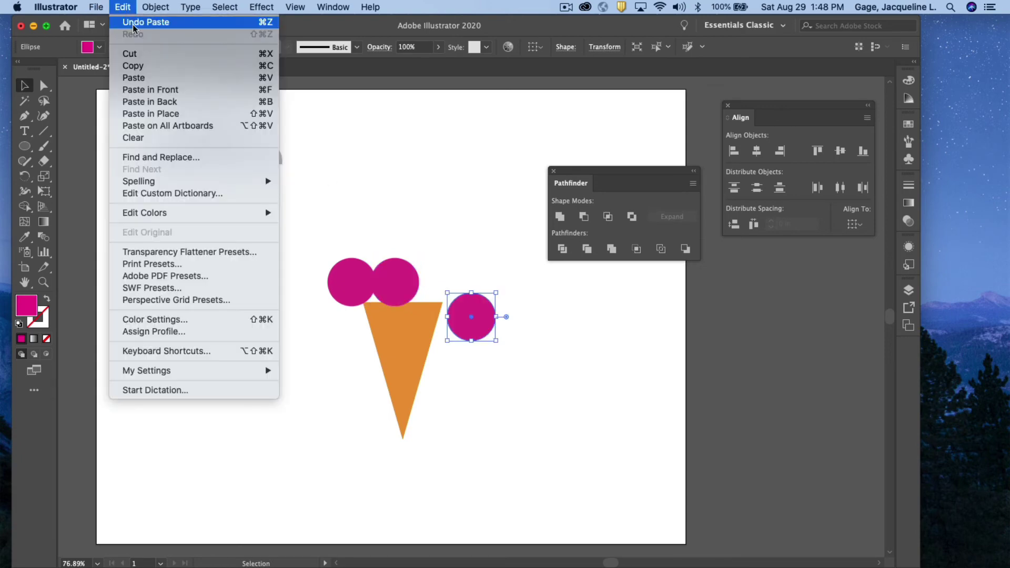
click(158, 80)
click(526, 421)
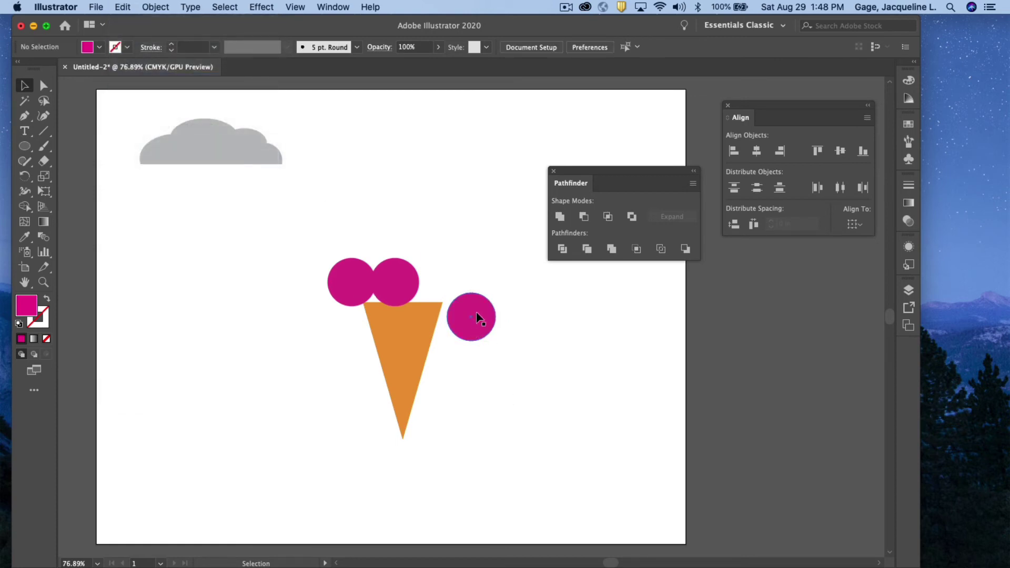
drag(477, 316, 495, 304)
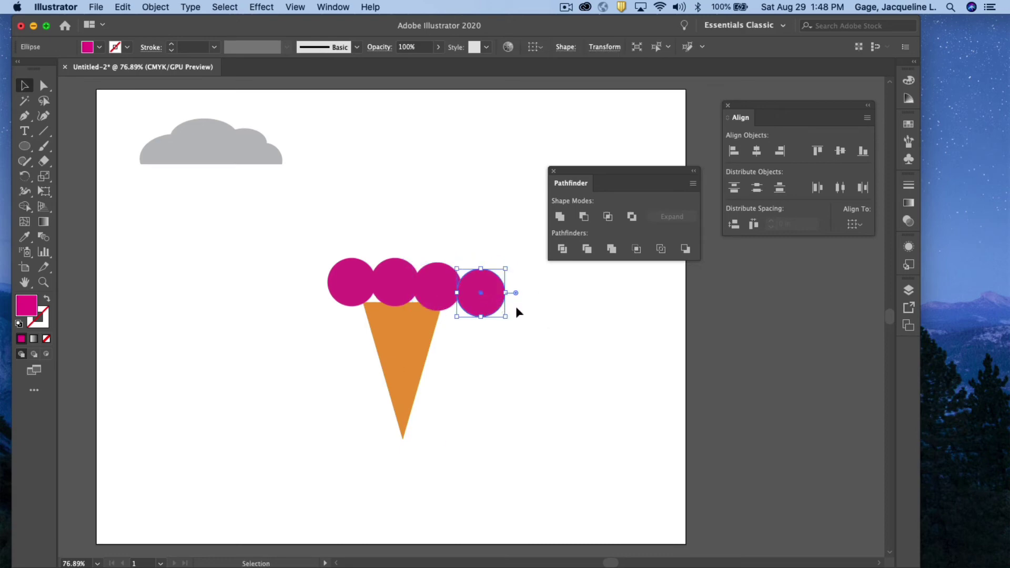
click(554, 347)
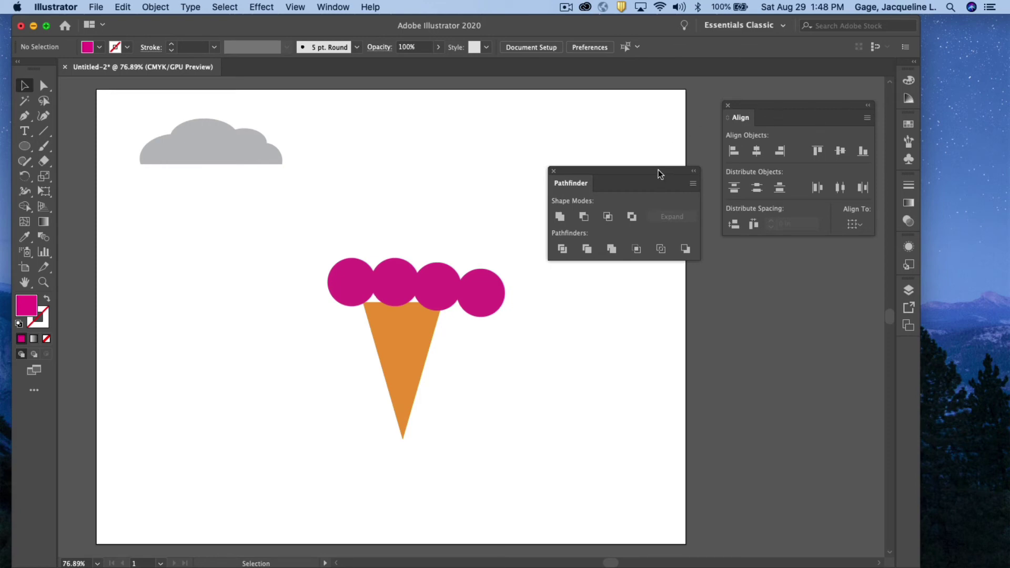
drag(658, 169, 791, 326)
Step: Move the Align panel closer and top-align the four magenta circles
drag(761, 108, 611, 149)
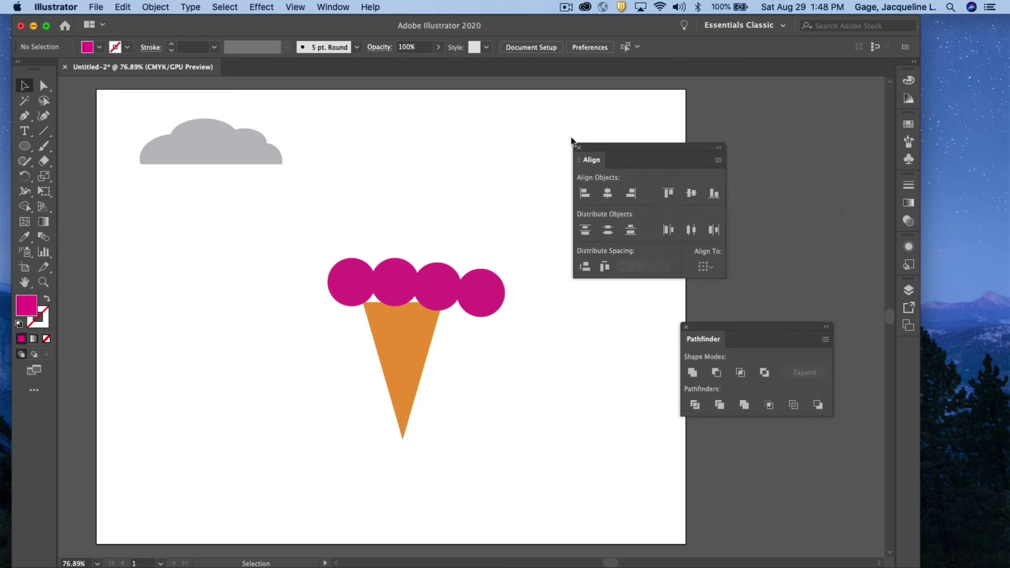
click(334, 7)
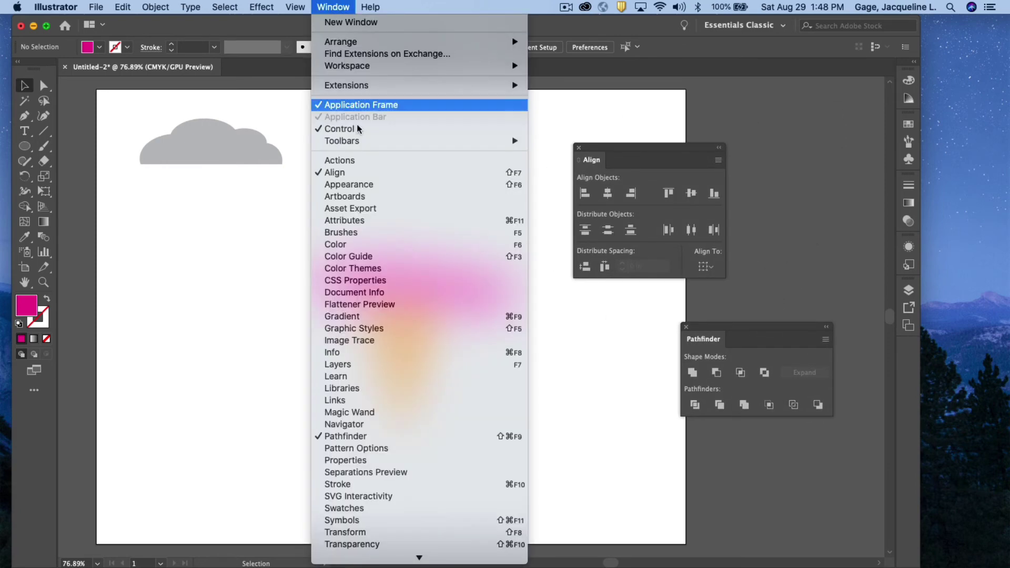
click(493, 189)
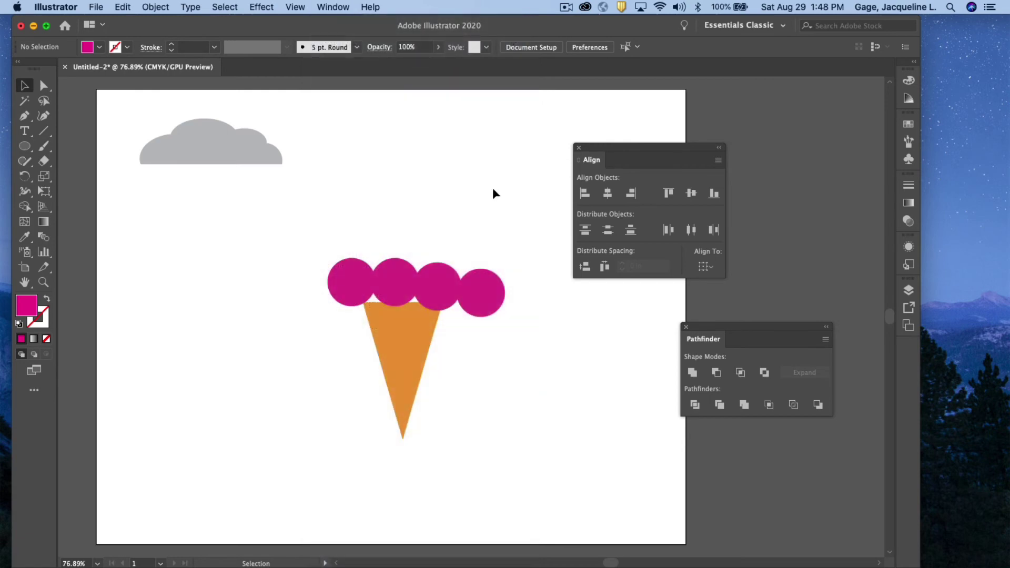
click(342, 281)
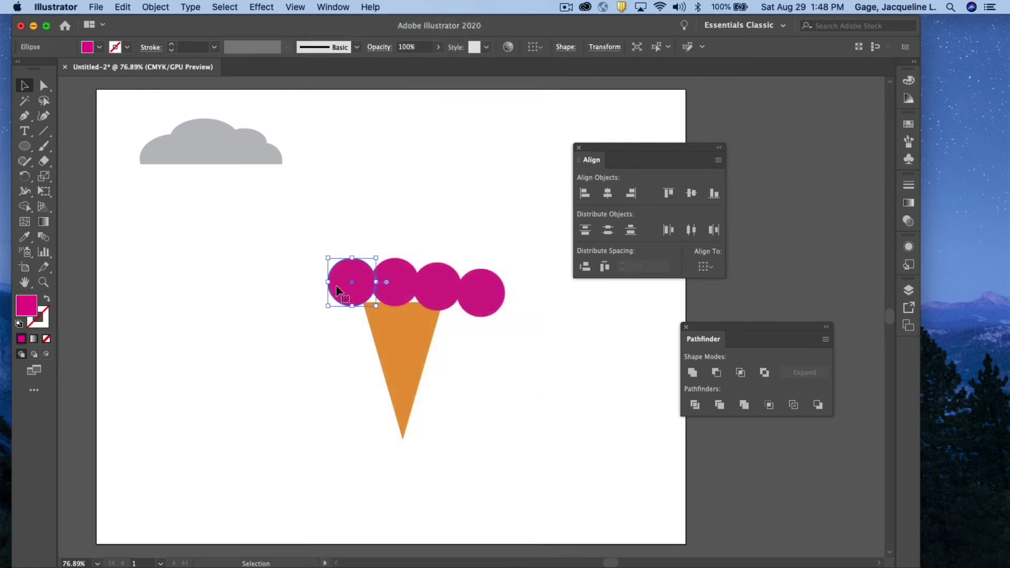
shift+click(400, 272)
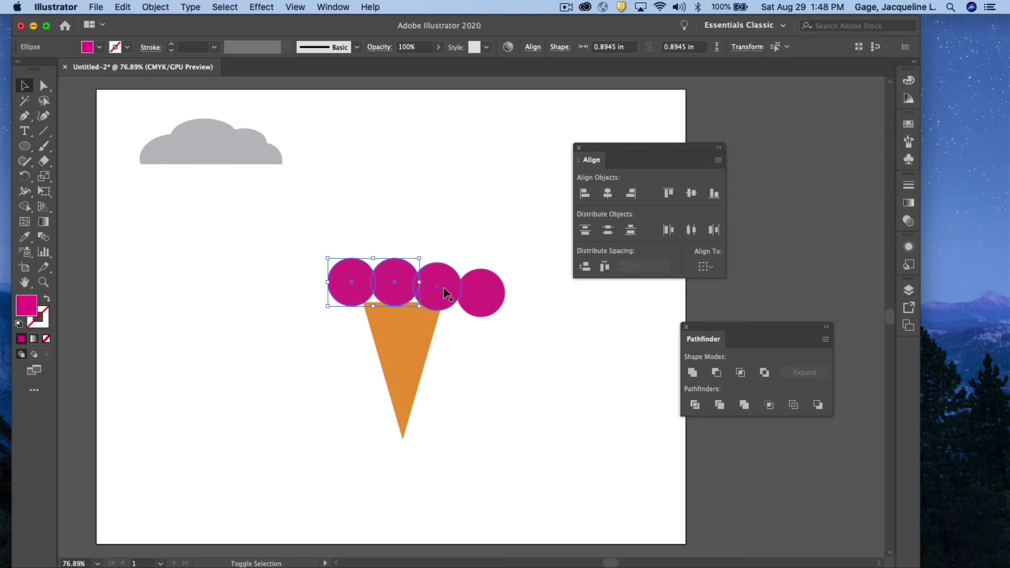
shift+click(446, 289)
shift+click(481, 295)
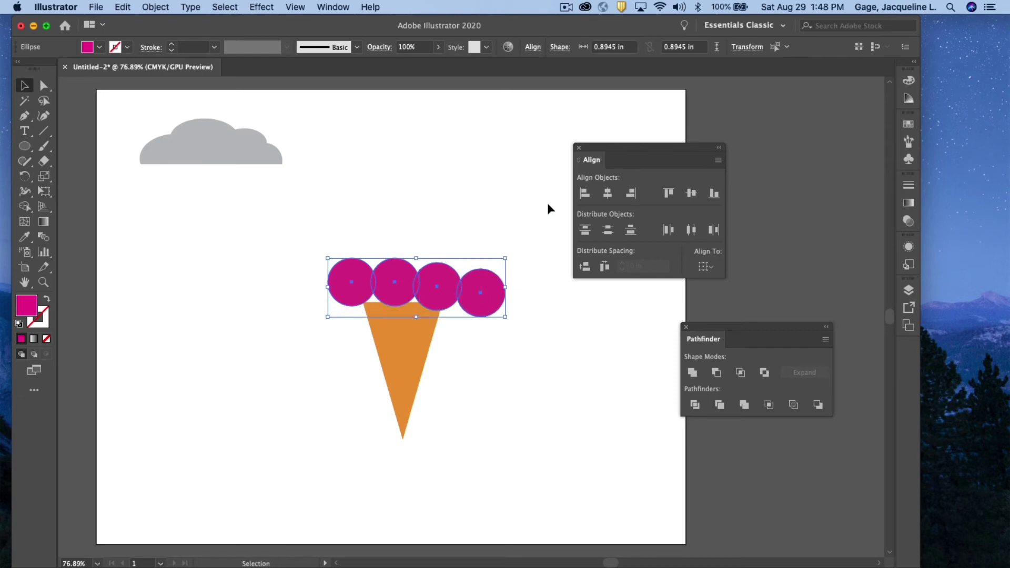
click(669, 194)
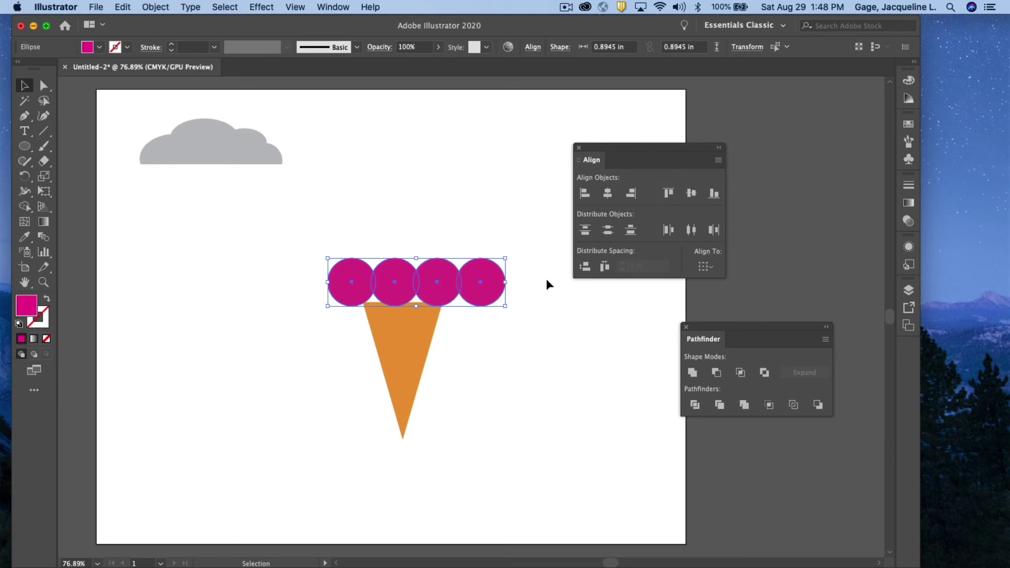
click(554, 290)
Step: Marquee-select the four circles and distribute them evenly with Horizontal Distribute Left
drag(349, 230, 490, 289)
click(669, 230)
click(514, 278)
Step: Enlarge the orange cone by its corner handle and move it up under the circles
click(421, 343)
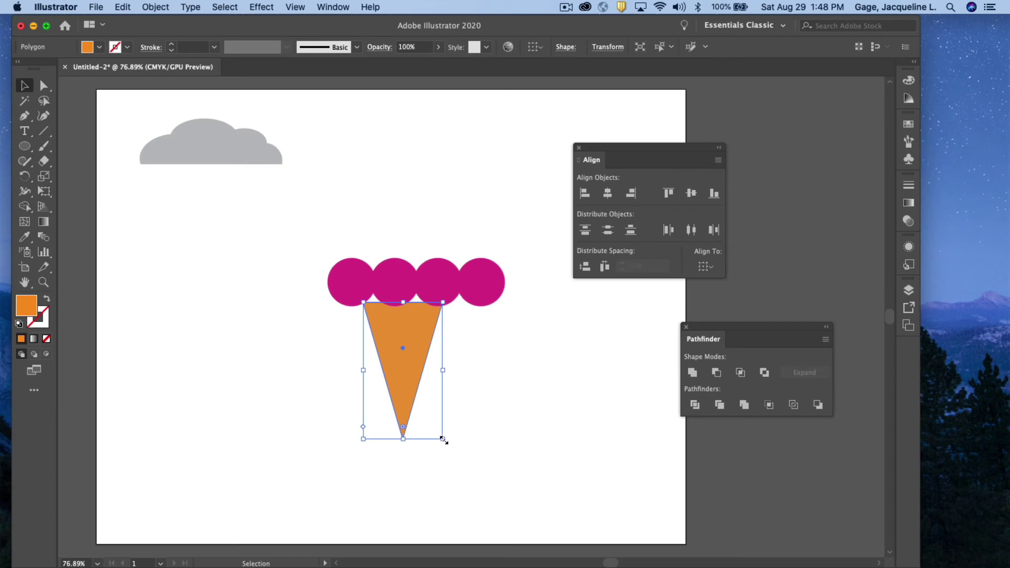
drag(443, 440, 470, 490)
drag(412, 396, 413, 380)
click(527, 375)
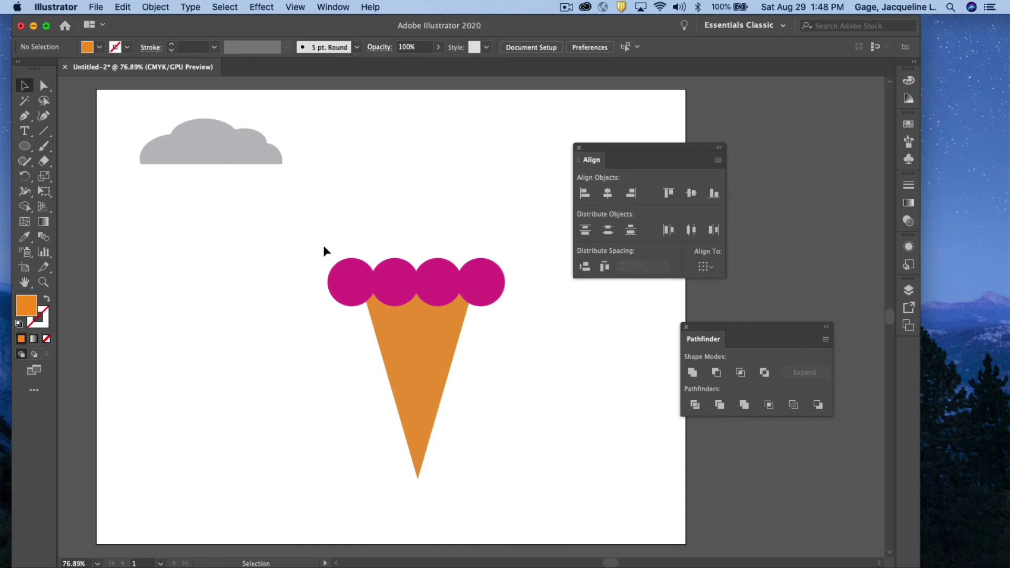
Step: Draw a wide magenta-filled ellipse over the four circles
click(24, 146)
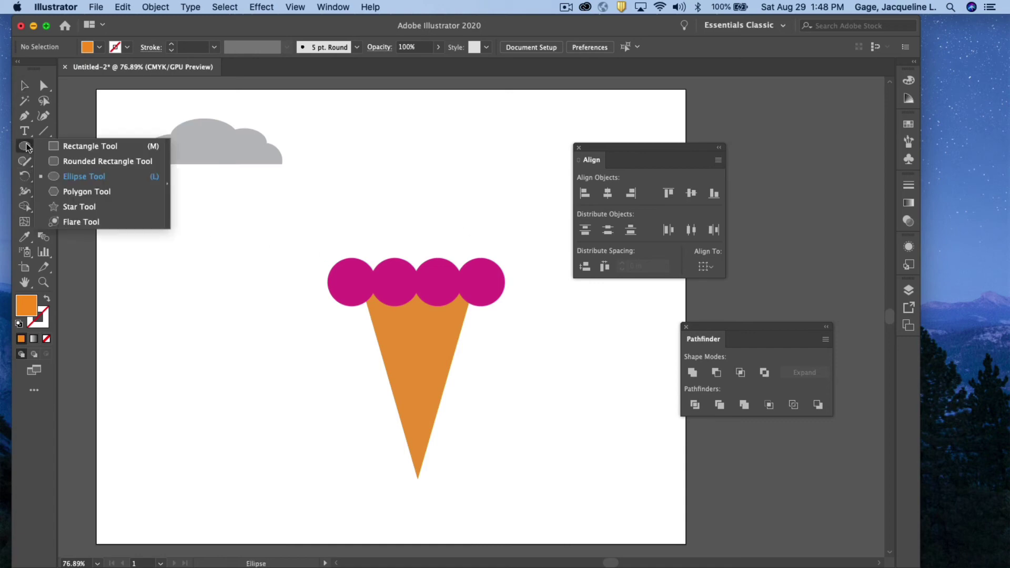
click(59, 170)
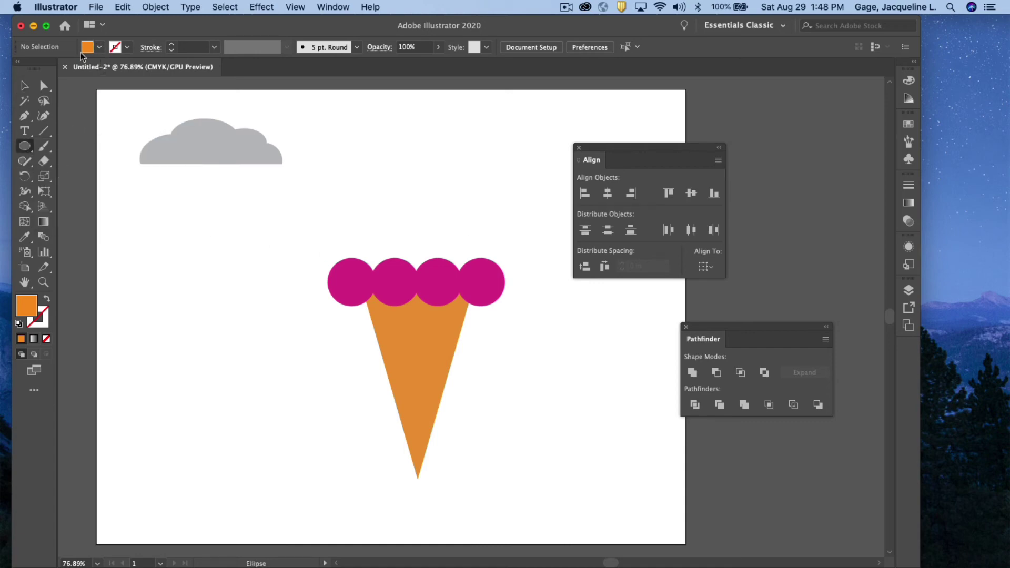
click(100, 48)
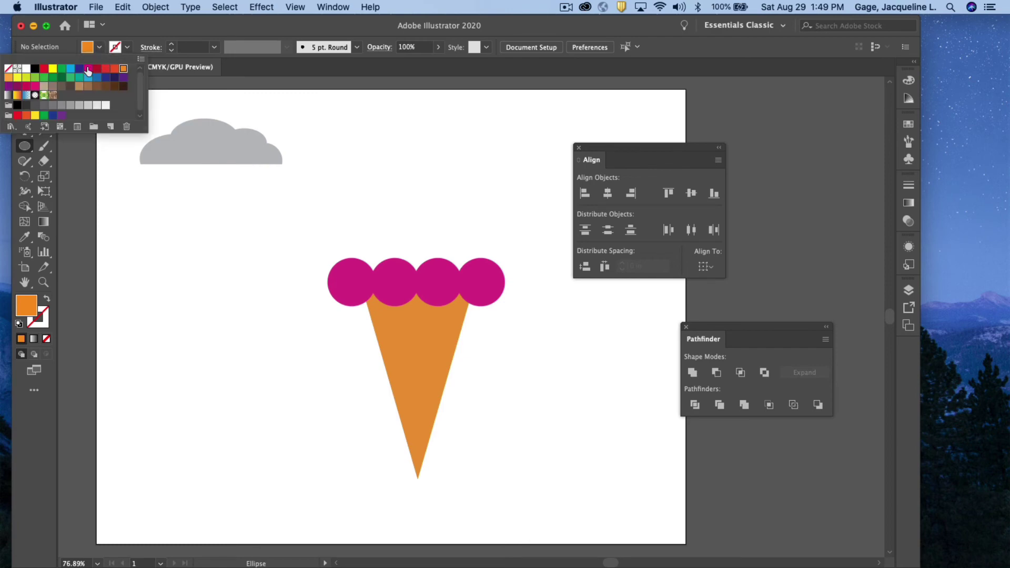
click(88, 69)
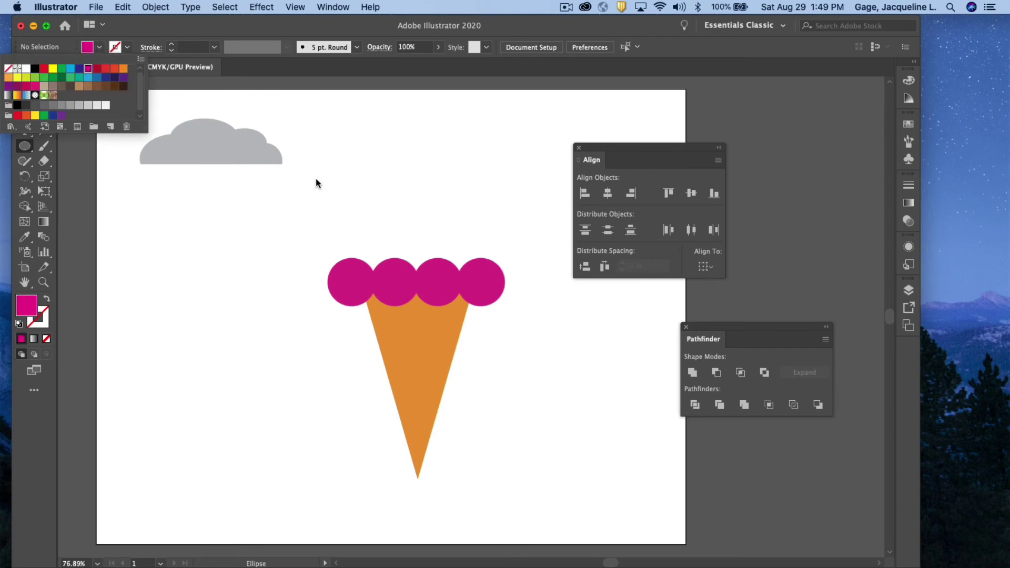
drag(352, 228, 472, 296)
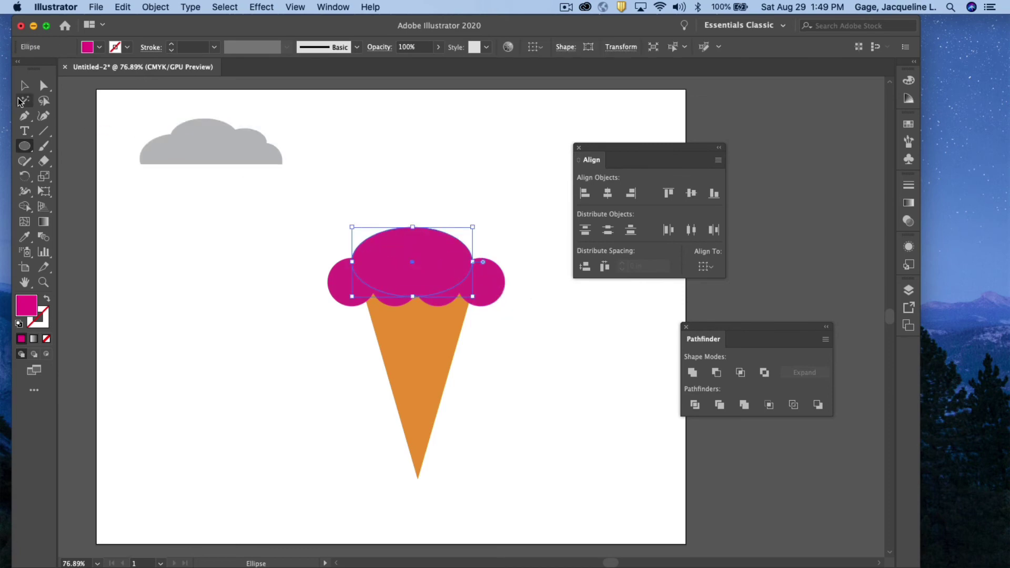
Step: Move the ellipse up and make it taller by raising its top edge
click(24, 85)
drag(428, 244, 434, 235)
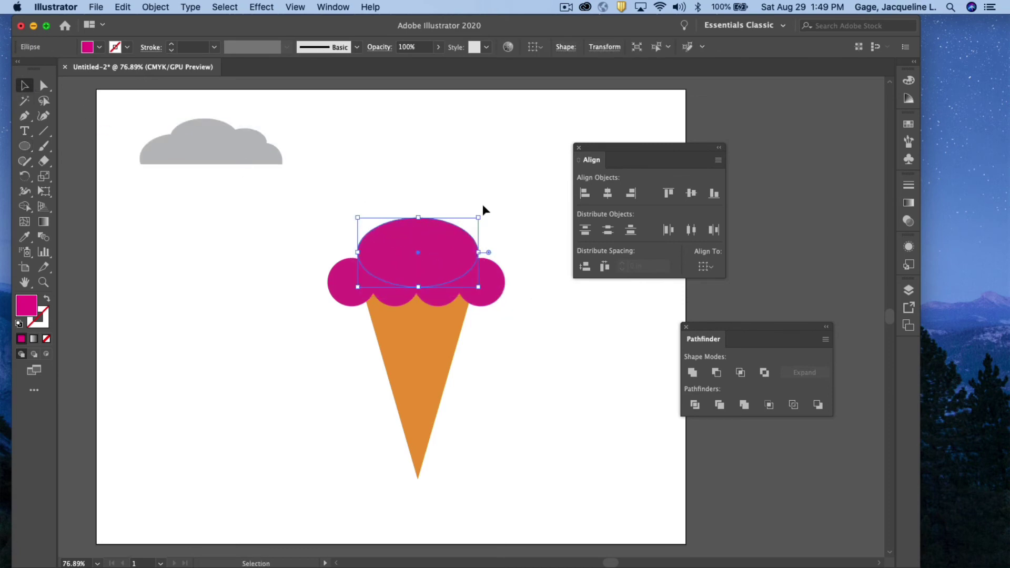
click(483, 207)
click(442, 228)
drag(419, 218, 419, 208)
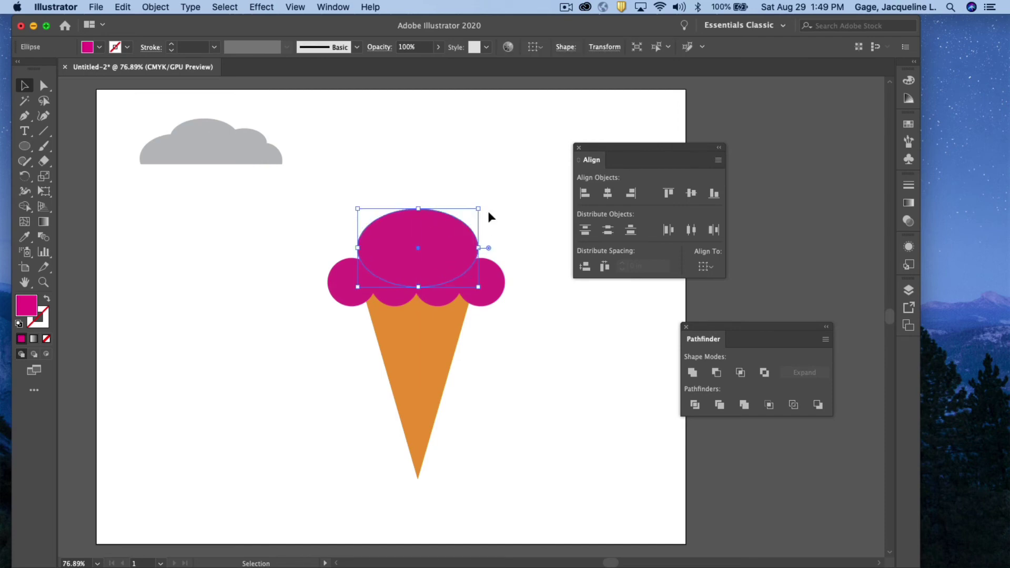
click(517, 220)
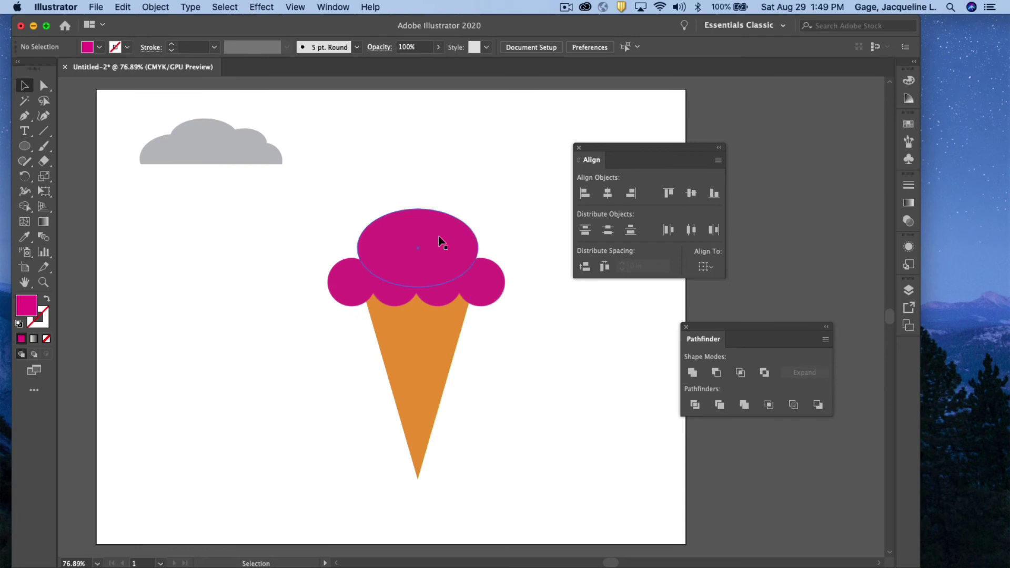
Step: Select the four magenta circles and the large ellipse together
click(340, 276)
shift+click(399, 289)
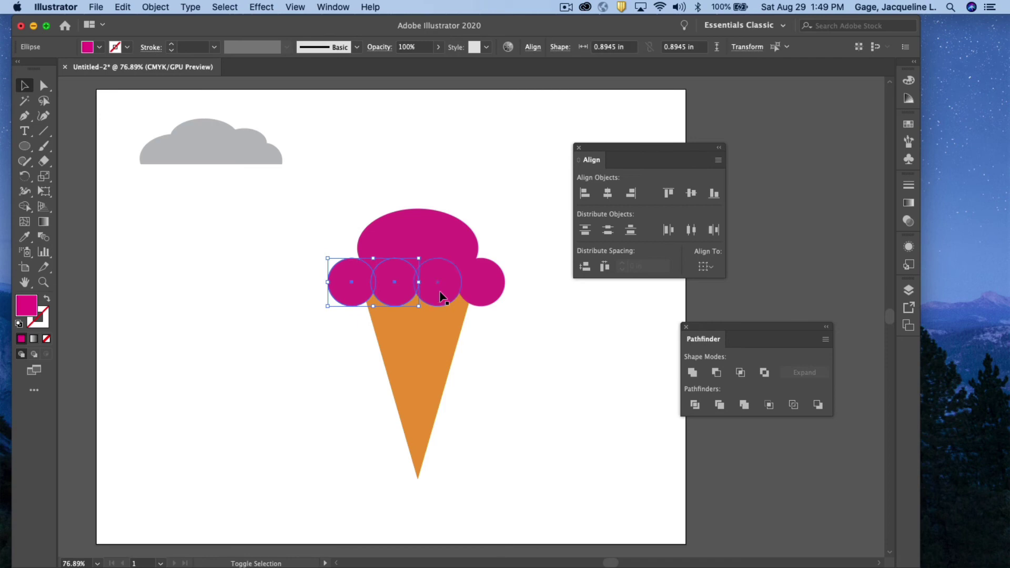
shift+click(443, 294)
shift+click(482, 290)
shift+click(430, 218)
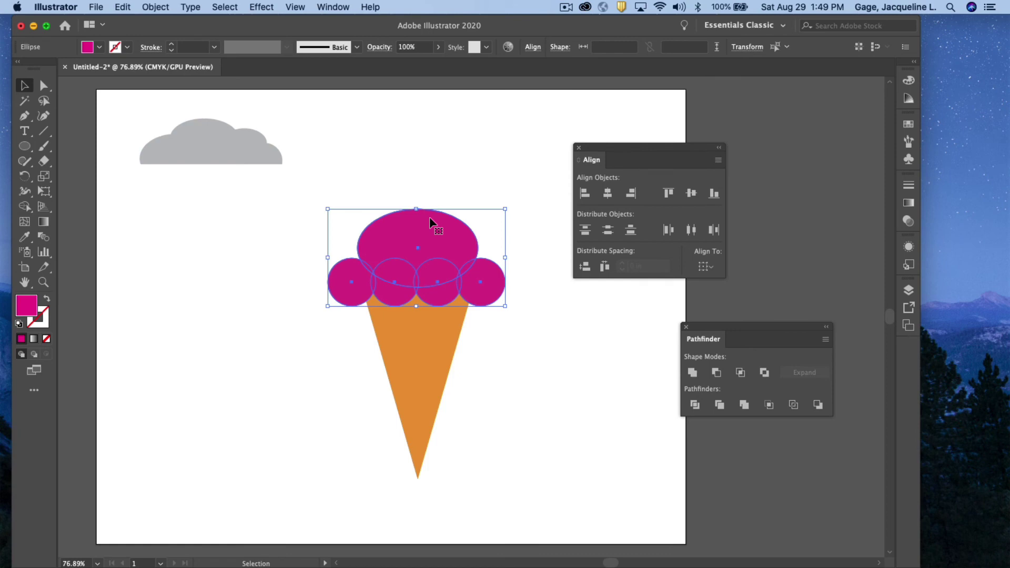
Step: Copy and Paste in Front the scoop, move the copy up, and fill it light blue
click(127, 7)
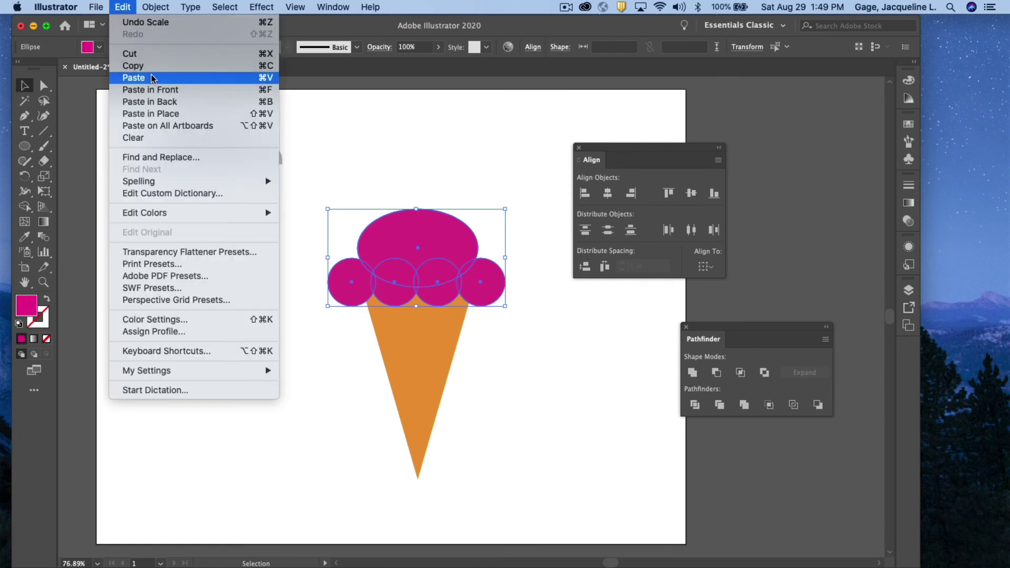
click(143, 67)
click(125, 7)
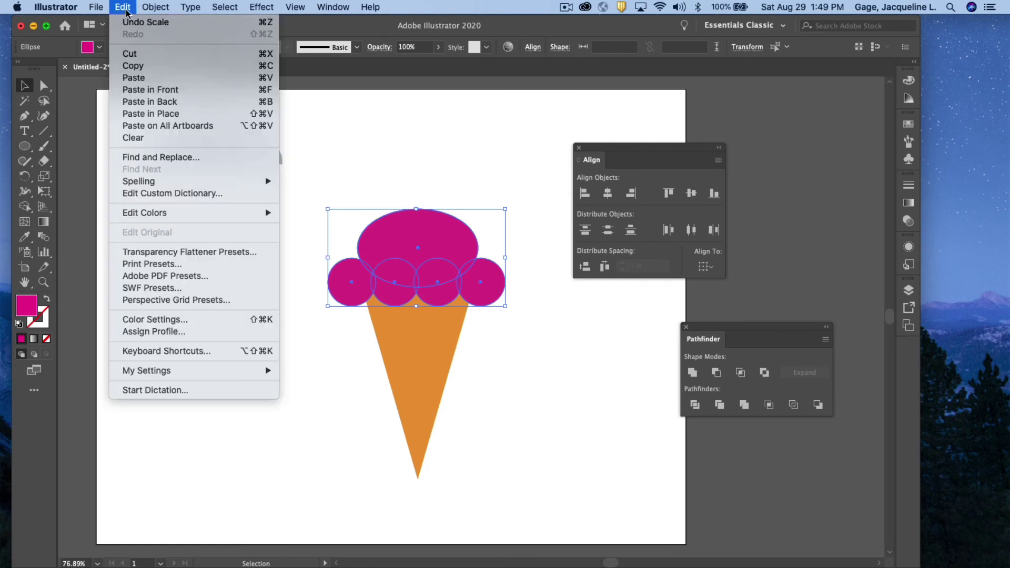
click(153, 90)
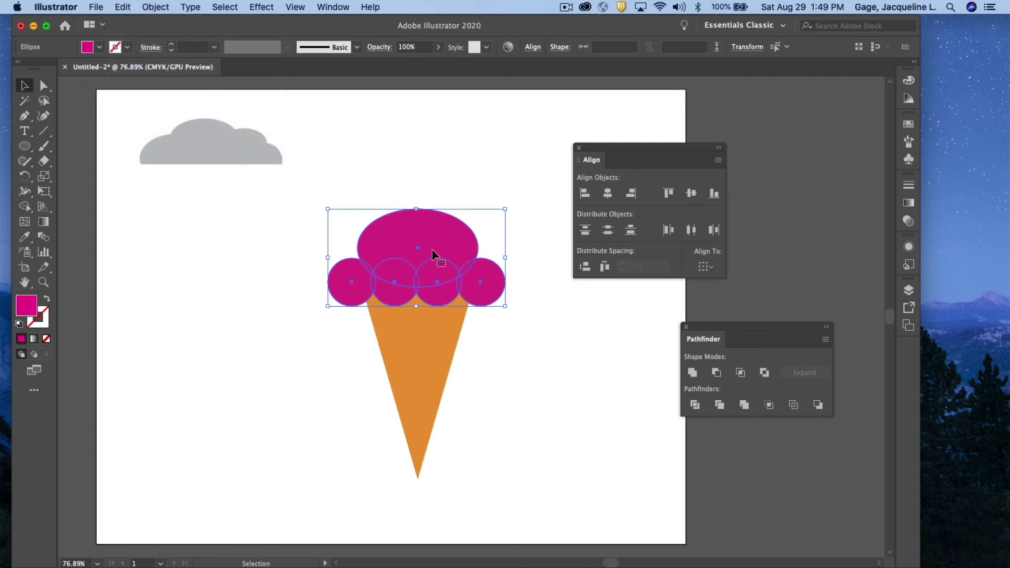
drag(433, 254, 426, 197)
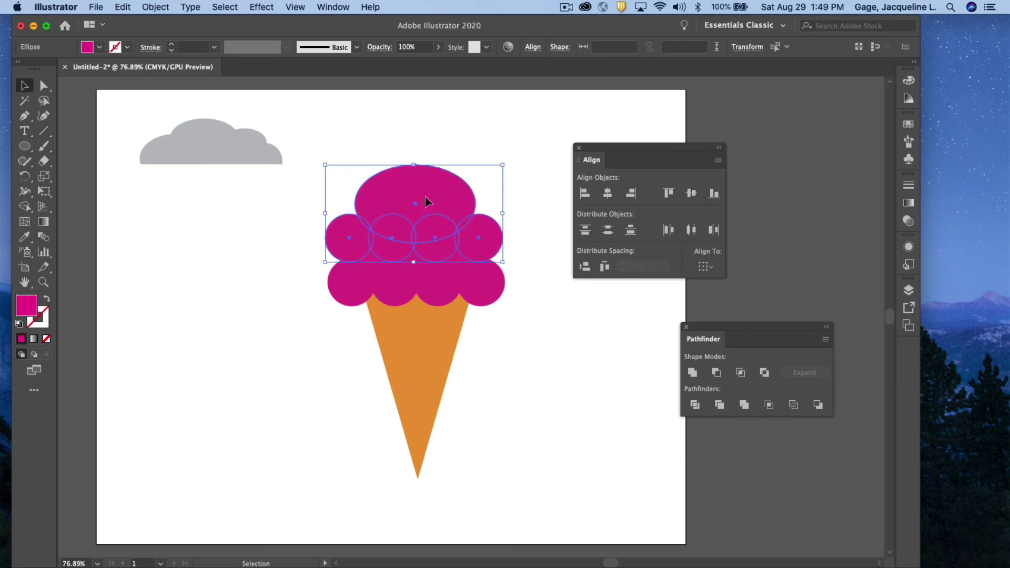
click(99, 47)
click(88, 78)
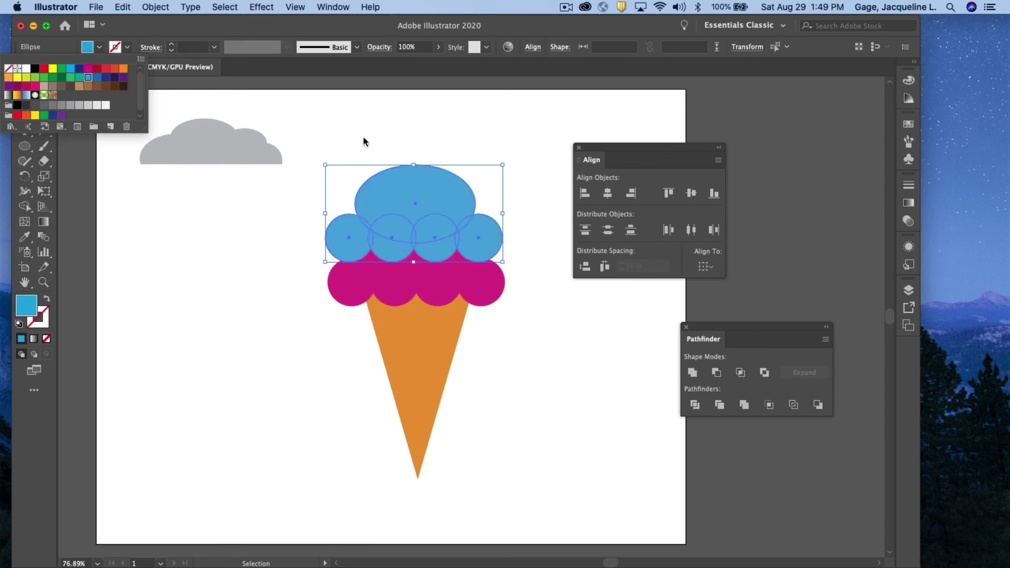
Step: Deselect the blue scoop and drag the Align panel further right
click(528, 157)
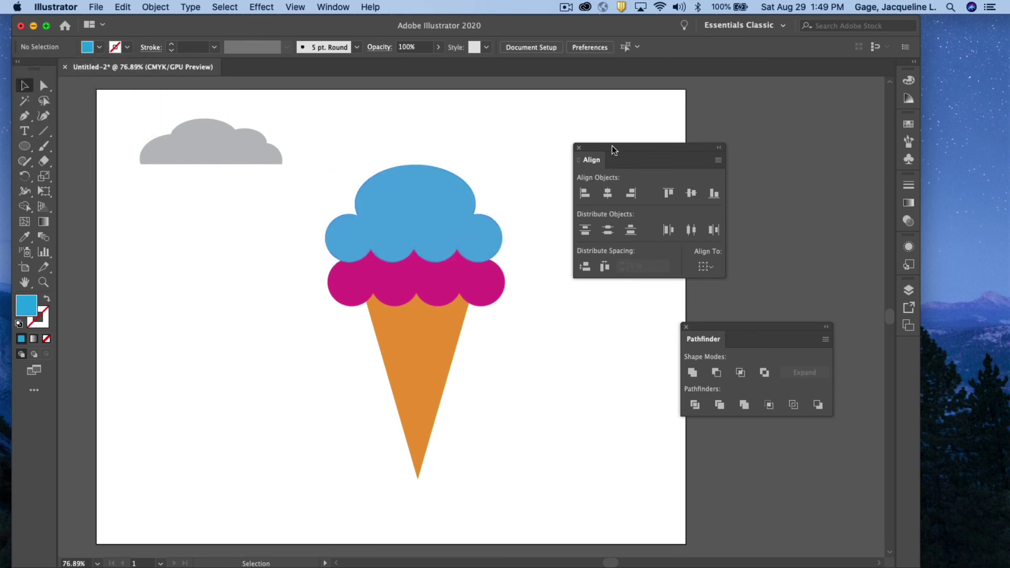
drag(600, 149, 669, 148)
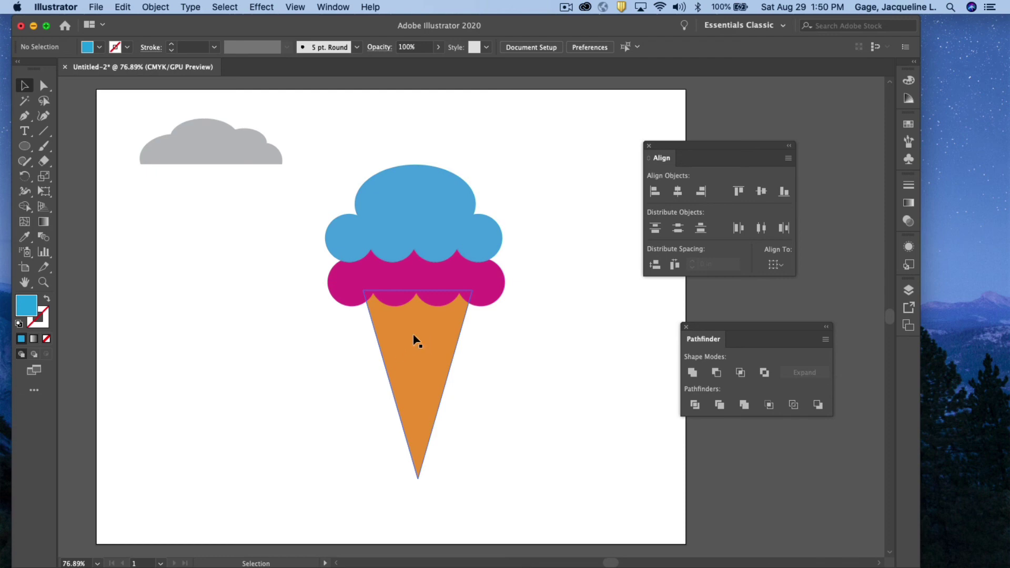
Step: Bring the orange cone to the front with Object > Arrange > Bring to Front
click(156, 7)
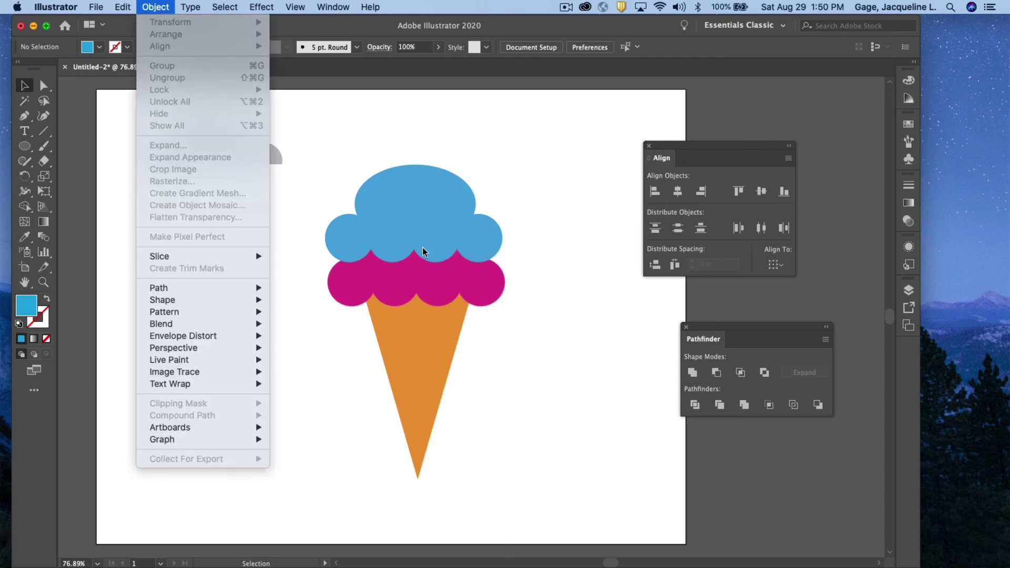
click(423, 392)
click(422, 378)
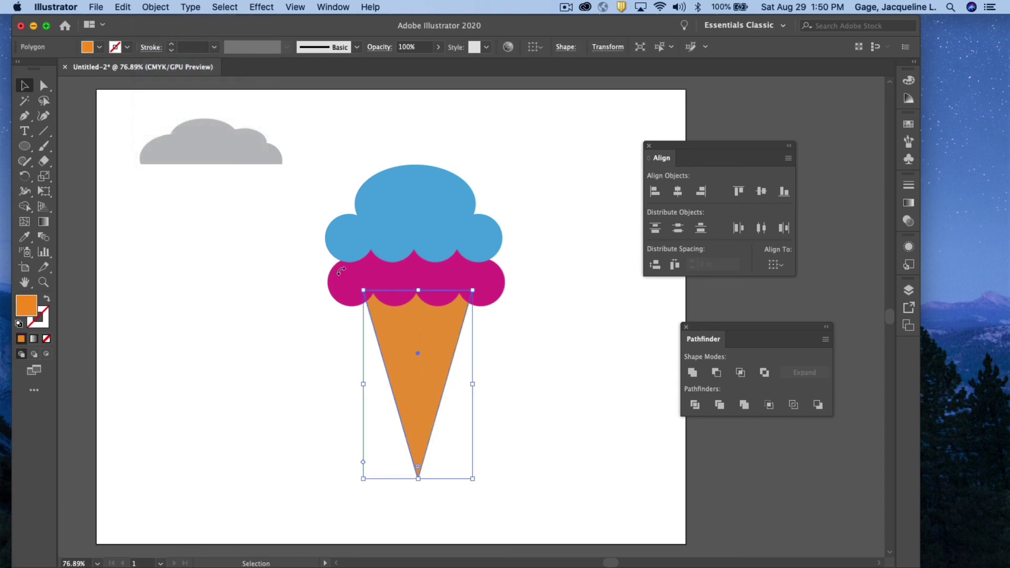
click(156, 7)
mouse_move(202, 36)
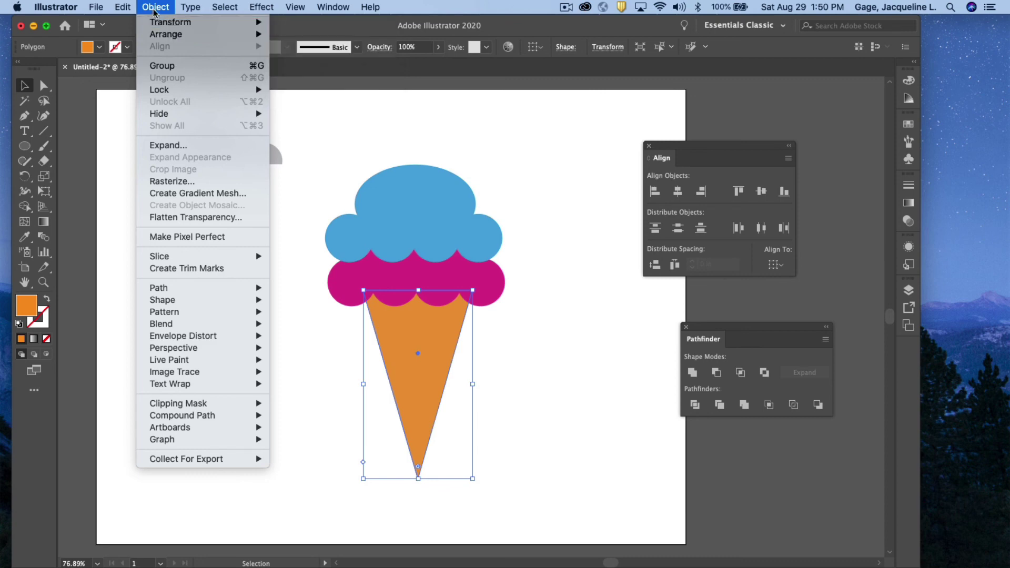
click(285, 34)
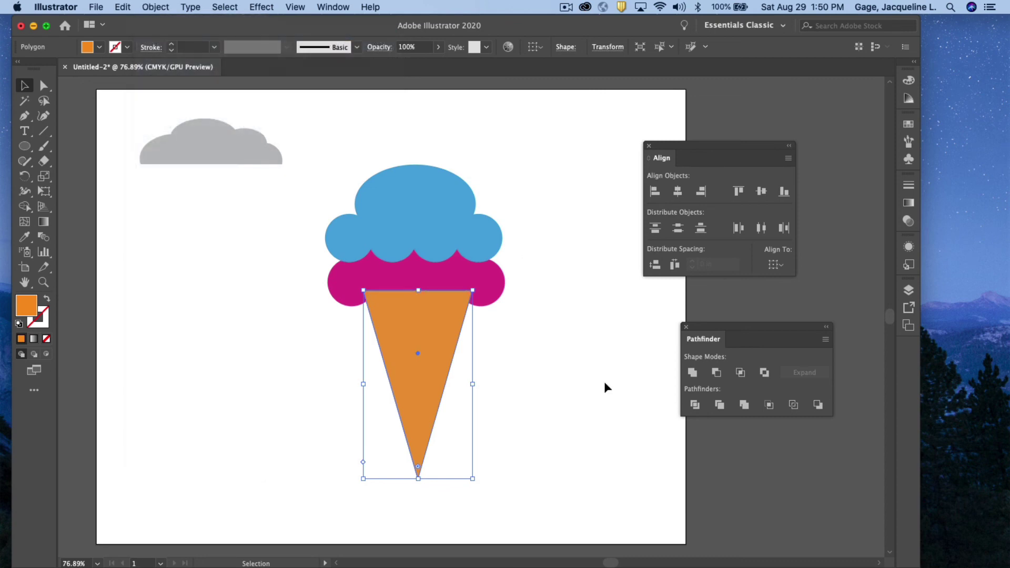
click(521, 381)
Step: Reselect the orange cone and return to the Object > Arrange options
click(450, 338)
click(153, 8)
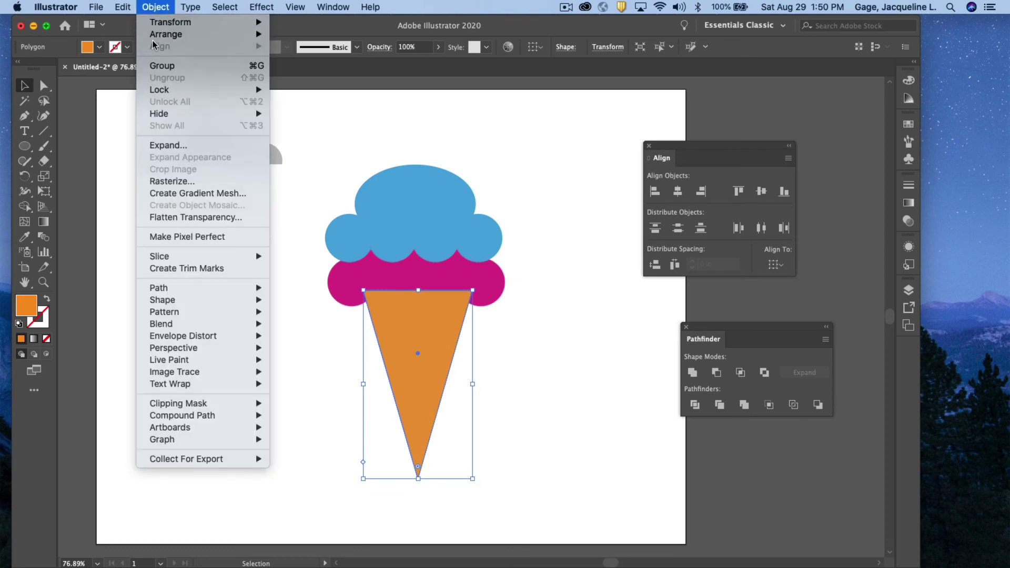
mouse_move(202, 35)
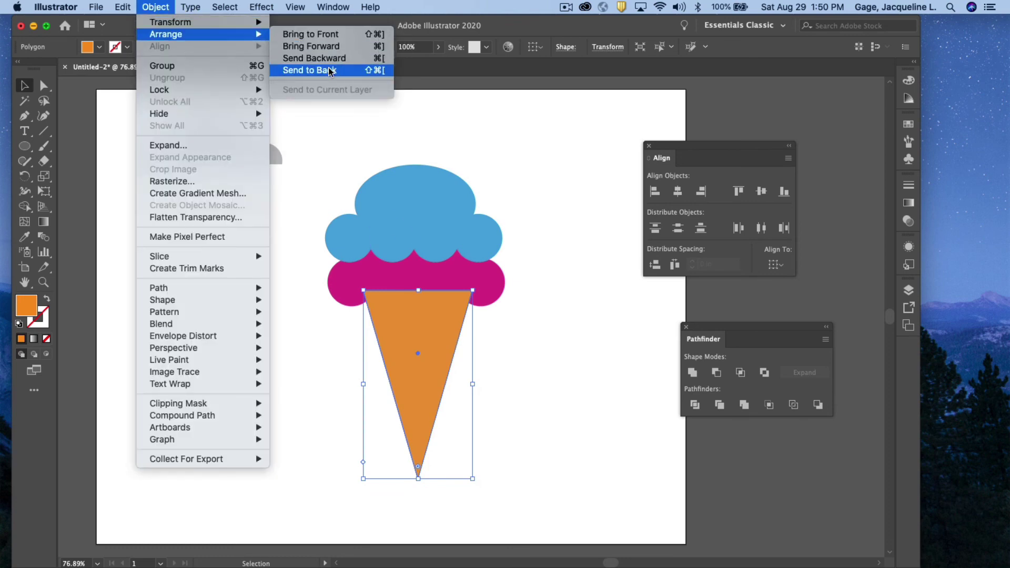